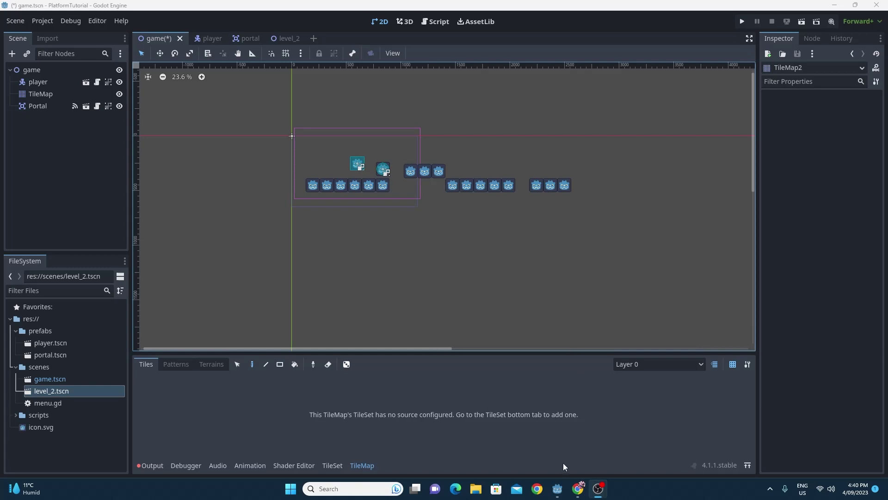
# Switch from the Godot level editor to the browser tab showing Kenney's platformer assets.
pyautogui.click(578, 488)
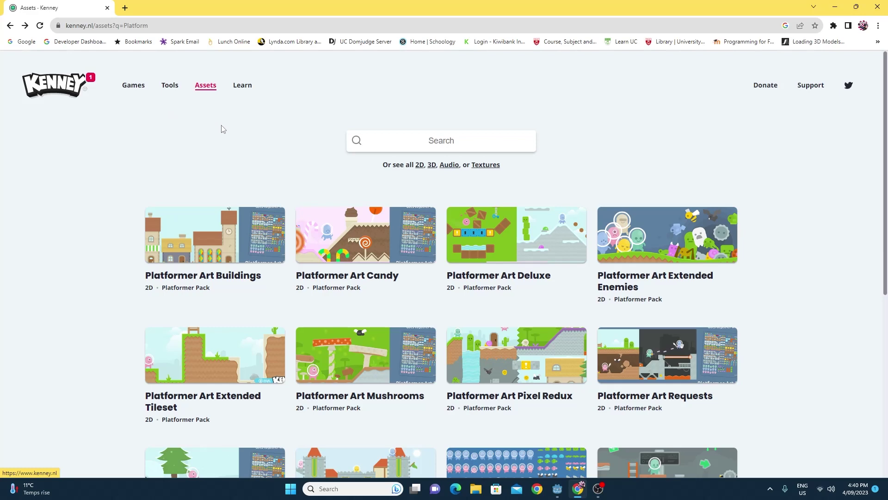
# Scroll through the Kenney platformer packs, view Platformer Art Candy, and return to the listing.
pyautogui.scroll(-2, 117, 131)
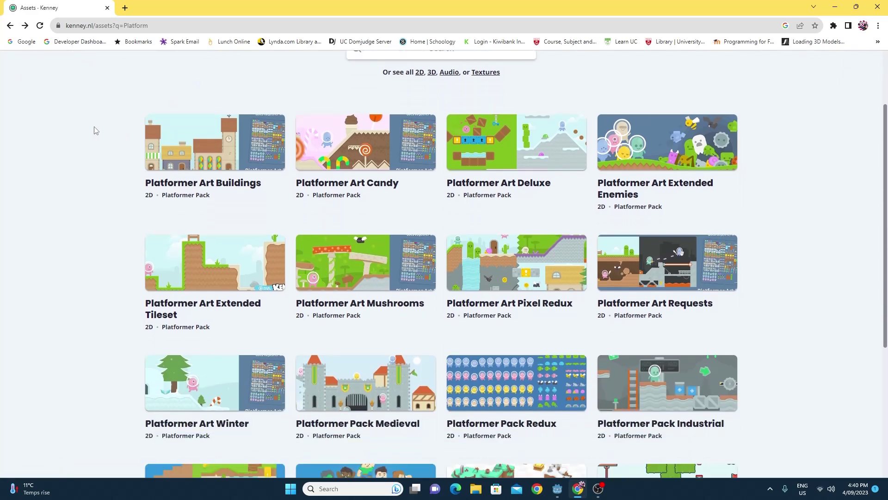
pyautogui.scroll(-2, 96, 131)
pyautogui.scroll(4, 98, 135)
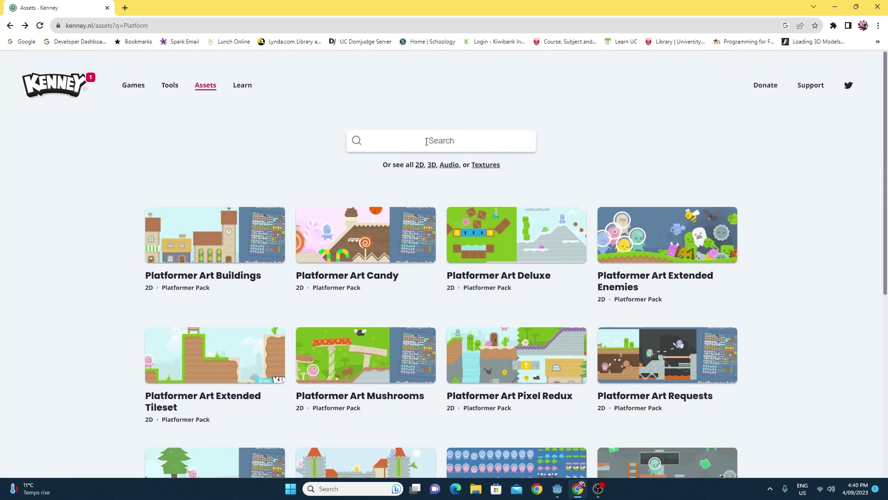
pyautogui.scroll(-3, 218, 202)
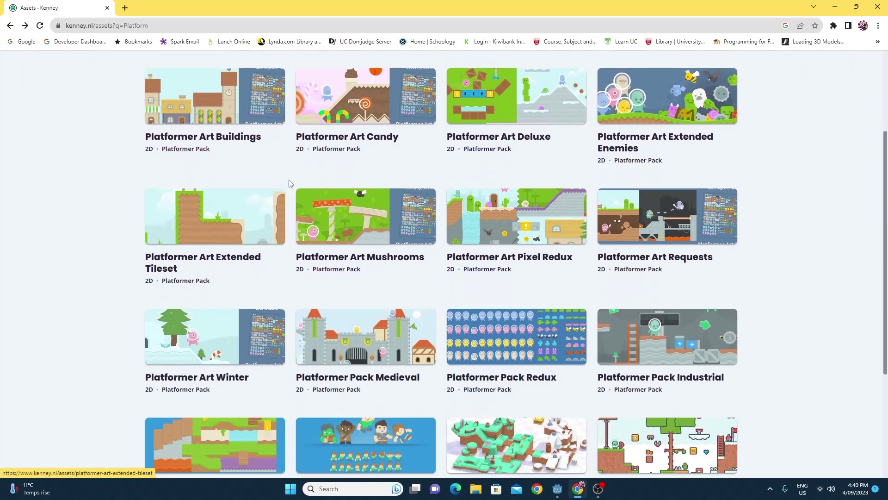
pyautogui.scroll(2, 358, 115)
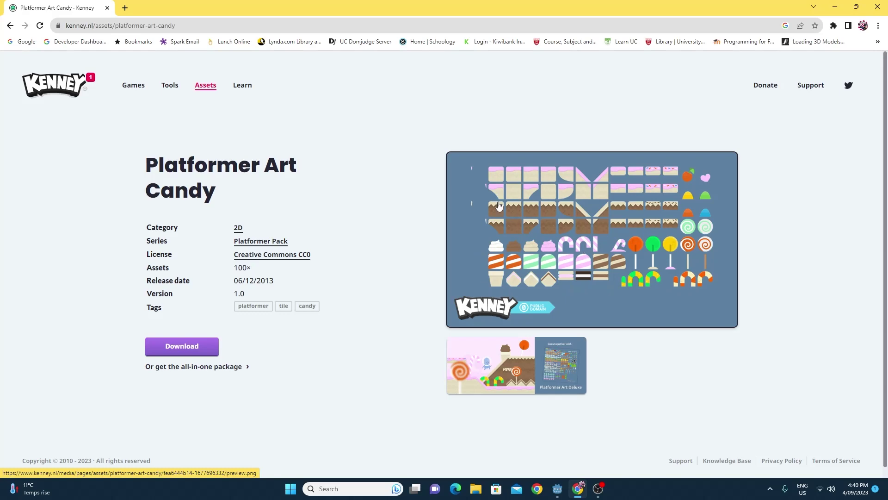
pyautogui.hotkey('alt', 'Left')
# Open the Platformer Characters pack page and view its enlarged preview image.
pyautogui.click(372, 322)
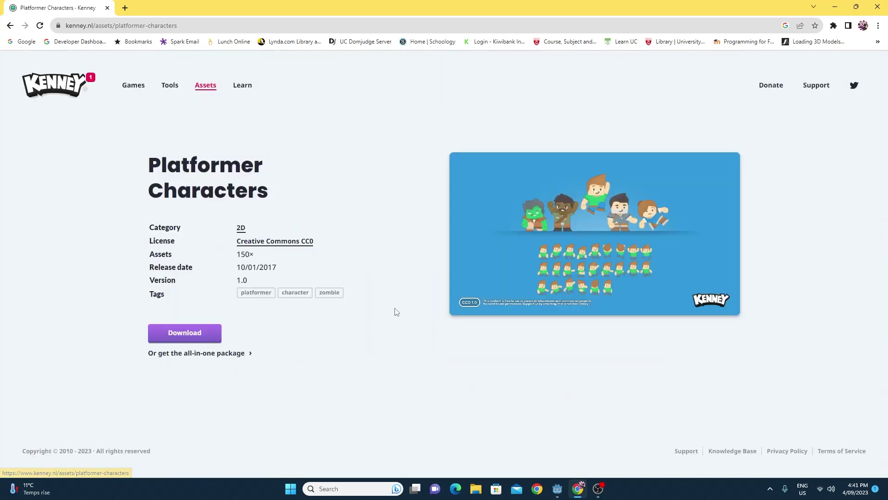
pyautogui.click(585, 258)
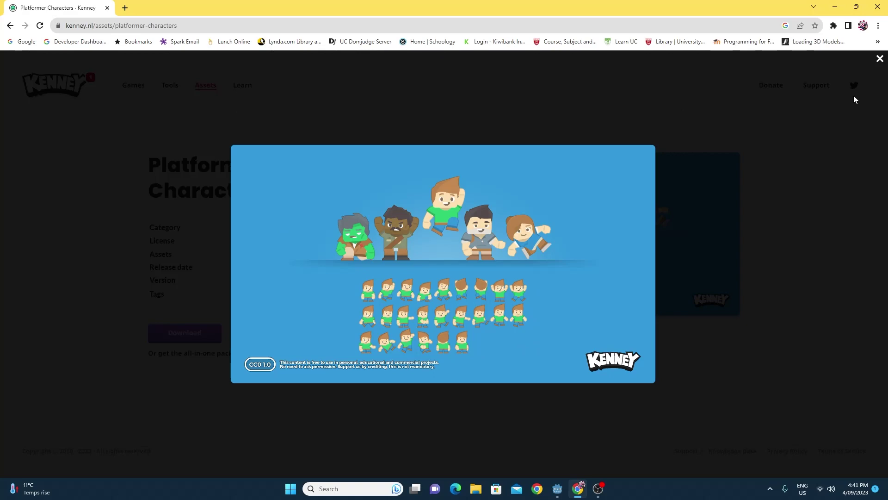
pyautogui.click(878, 63)
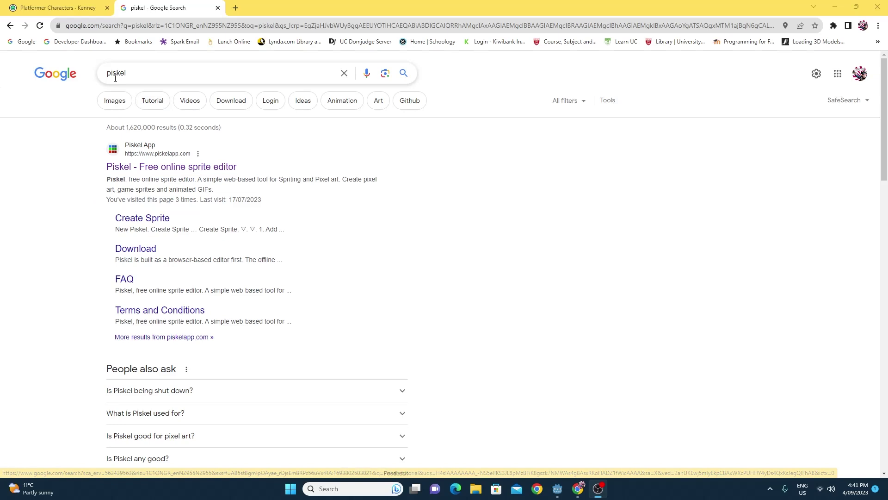
# Open the Piskel website from the Google results for 'piskel'.
pyautogui.click(161, 163)
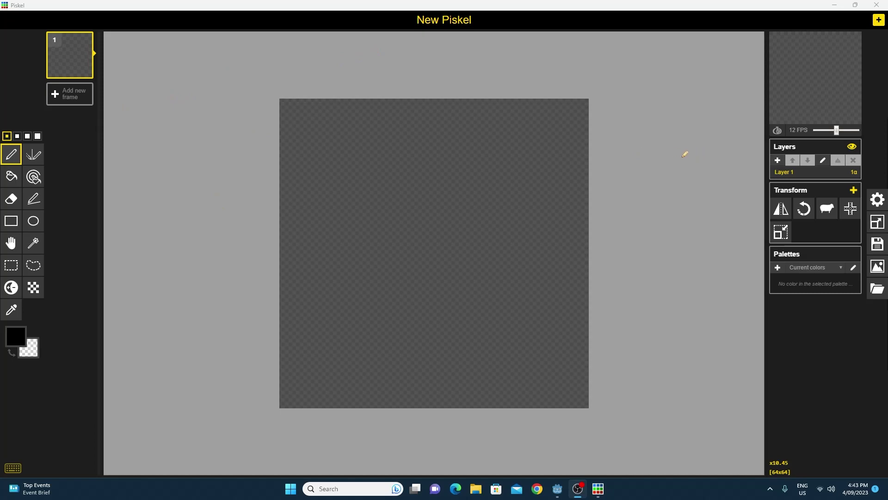
# Rename the sprite to 'Tilemap' and save it.
pyautogui.click(879, 244)
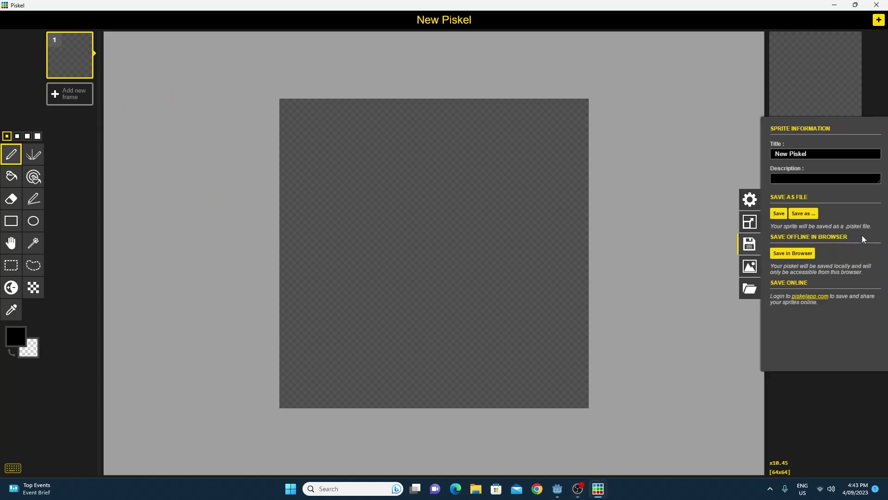
pyautogui.tripleClick(817, 154)
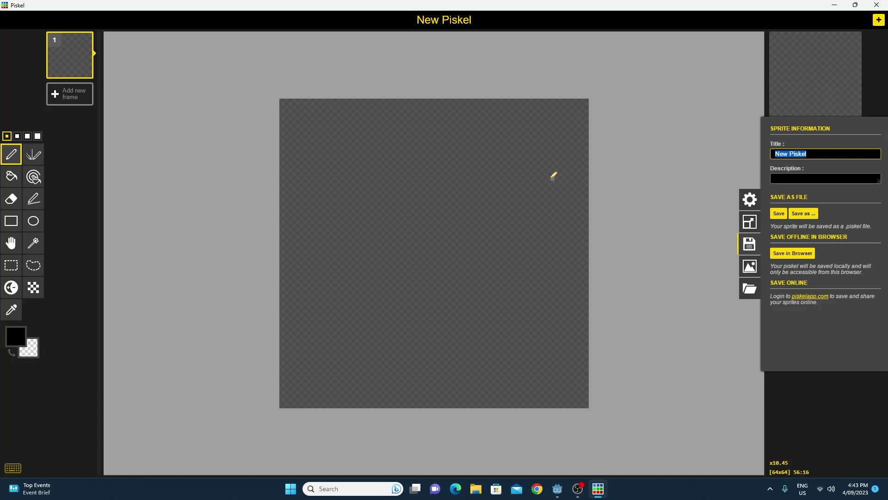
pyautogui.write('Tilemap')
pyautogui.press('Return')
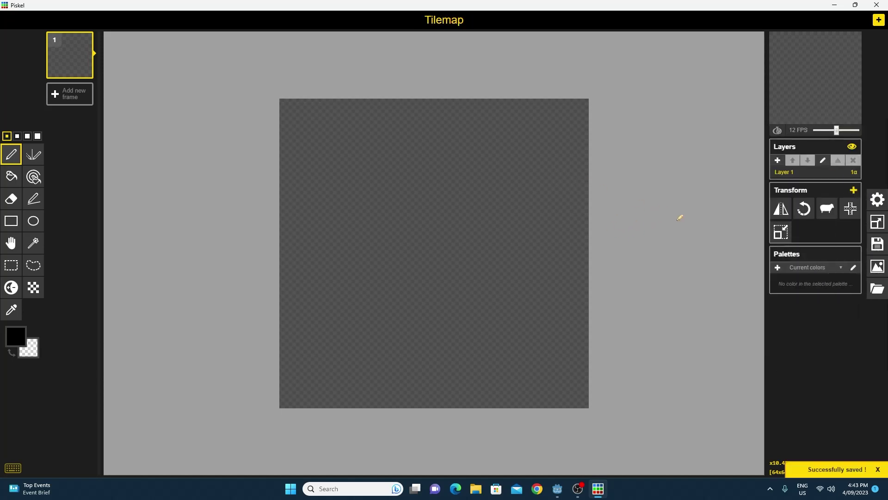
# Check the 64x64 canvas size settings, then close them and select the paint bucket.
pyautogui.click(878, 222)
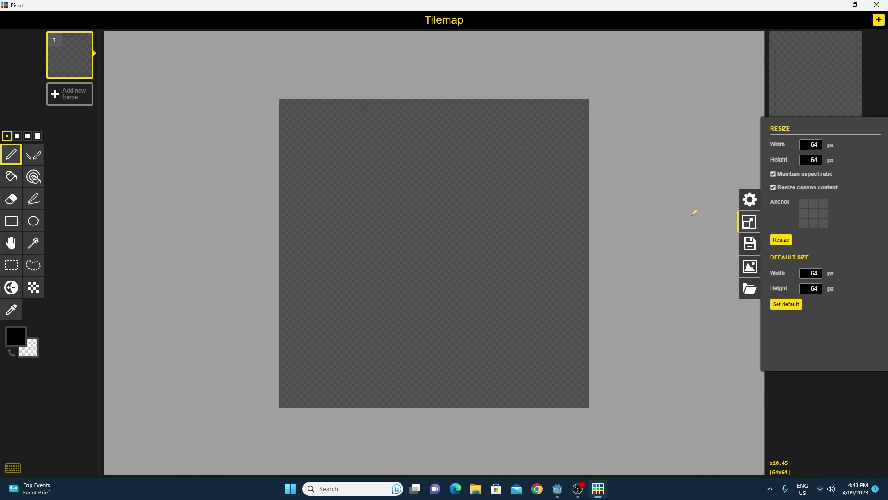
pyautogui.press('b')
pyautogui.click(245, 181)
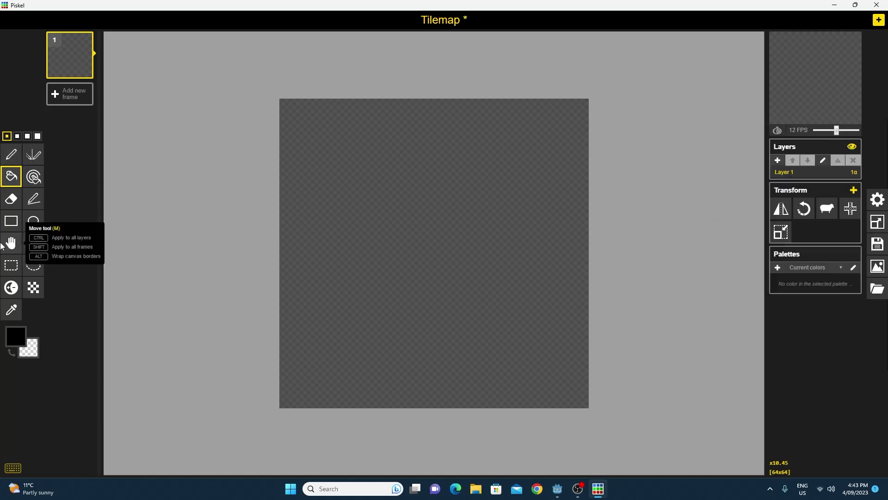
# Set the primary colour to dark red #870202, cancelling a new palette creation.
pyautogui.click(15, 341)
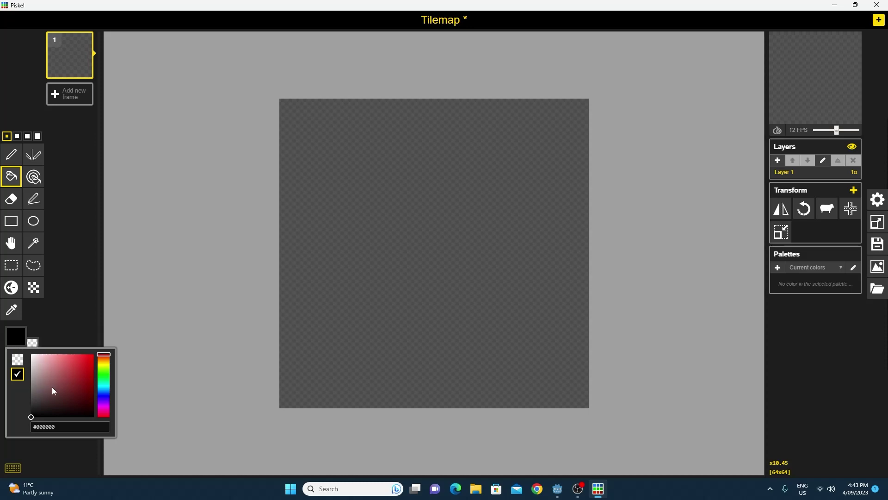
pyautogui.click(93, 384)
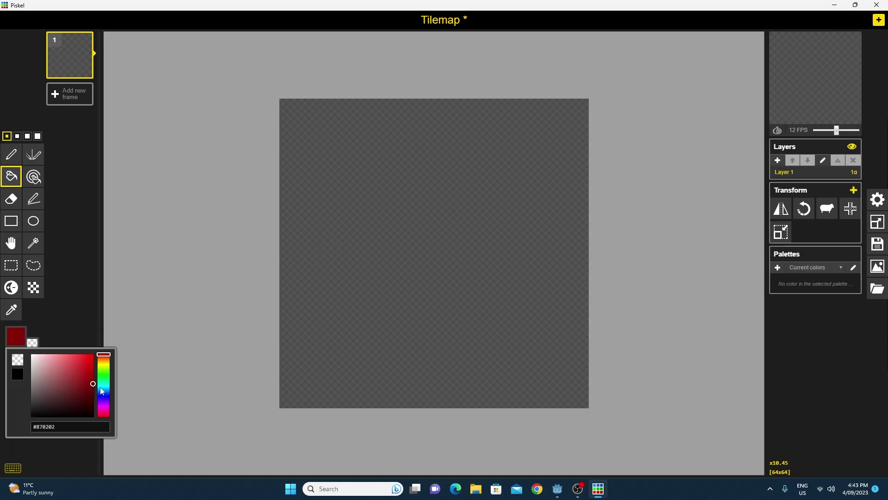
pyautogui.click(779, 268)
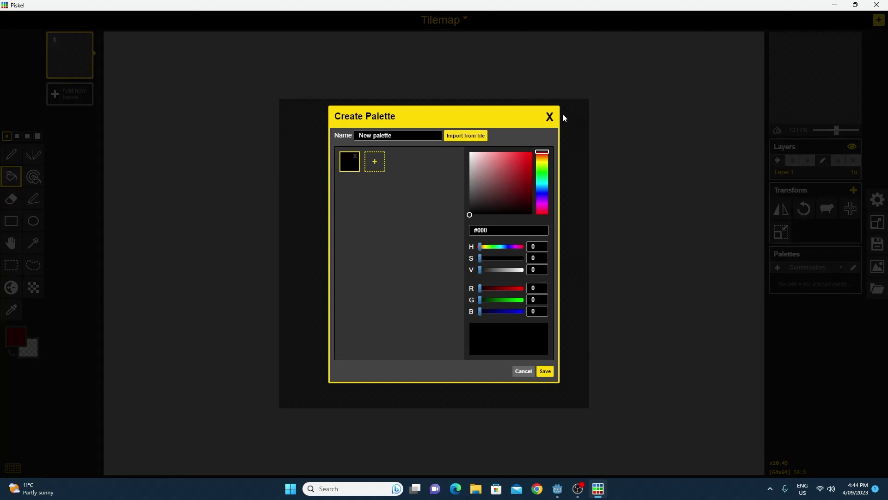
pyautogui.click(550, 117)
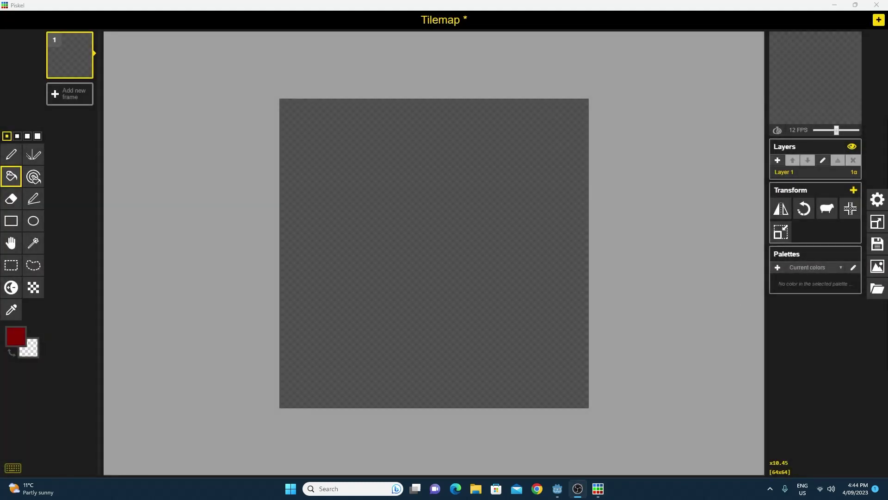
# Fill tile 1 dark yellow and paint a green grass layer across its top.
pyautogui.click(16, 336)
pyautogui.click(122, 368)
pyautogui.click(296, 208)
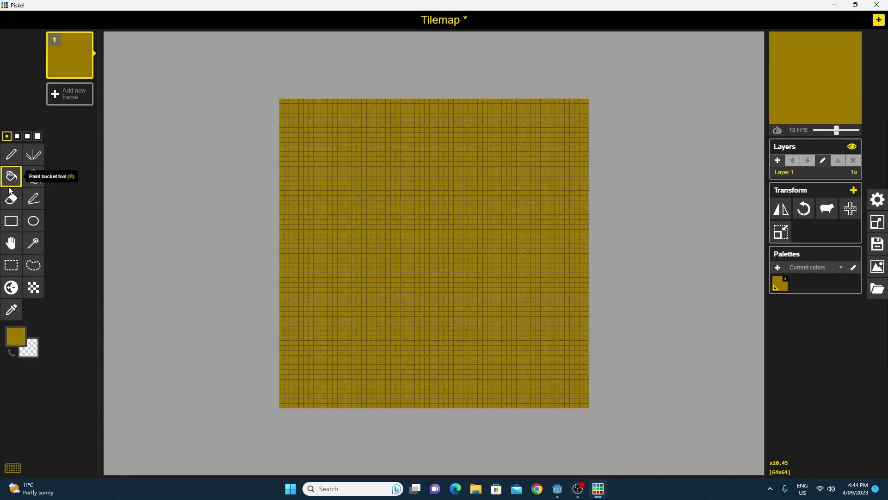
pyautogui.click(11, 154)
pyautogui.click(16, 336)
pyautogui.click(118, 384)
pyautogui.moveTo(278, 193); pyautogui.dragTo(588, 189)
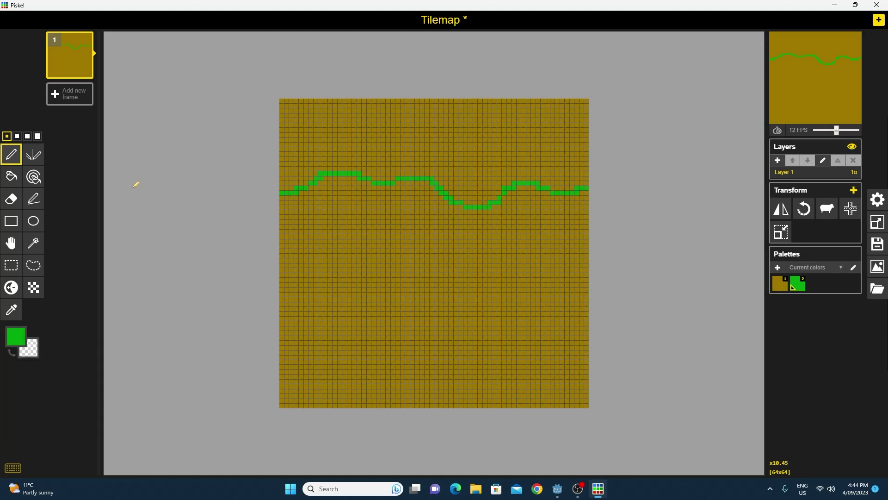
pyautogui.click(11, 176)
pyautogui.click(417, 139)
pyautogui.click(15, 337)
# Dot brown specks across the dirt of the grass tile.
pyautogui.click(115, 357)
pyautogui.click(104, 389)
pyautogui.click(11, 154)
pyautogui.click(482, 318)
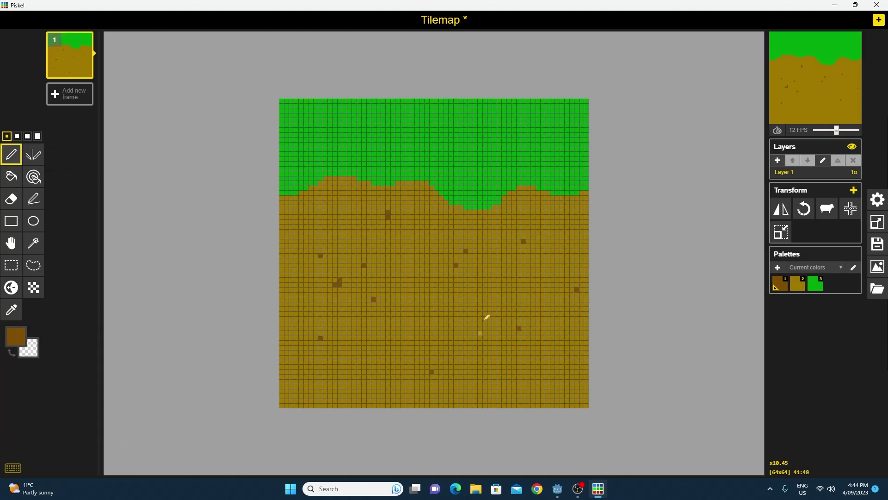
pyautogui.click(355, 202)
# Set the preview frame rate to 0 and duplicate the grass tile into frame 2.
pyautogui.click(56, 97)
pyautogui.moveTo(836, 133); pyautogui.dragTo(815, 131)
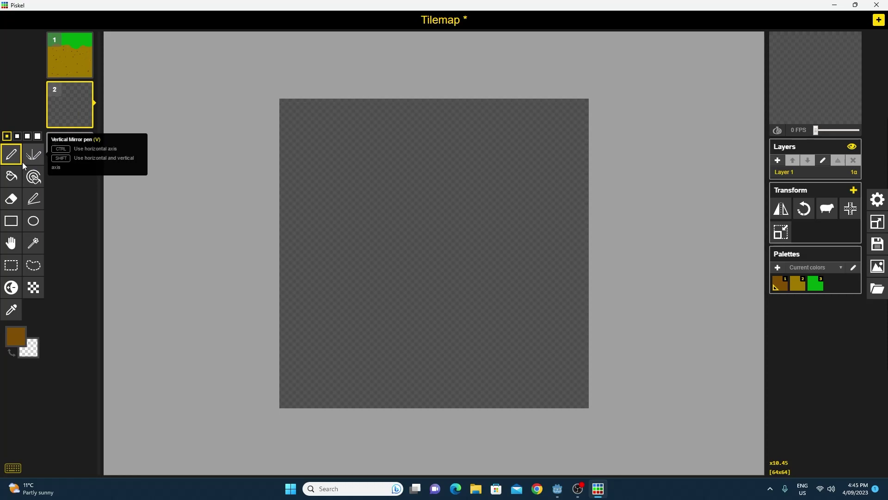
pyautogui.click(85, 69)
pyautogui.click(84, 139)
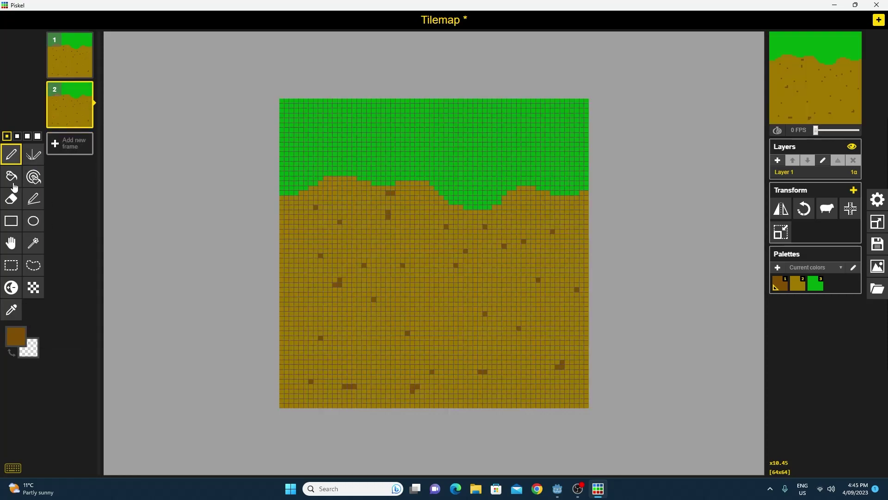
# Turn frame 2's grass white to make a snow-topped dirt tile.
pyautogui.click(11, 176)
pyautogui.click(16, 336)
pyautogui.click(49, 352)
pyautogui.click(435, 139)
# Add frame 3, fill it grey, and fill a dark grey rectangle across its top.
pyautogui.click(69, 139)
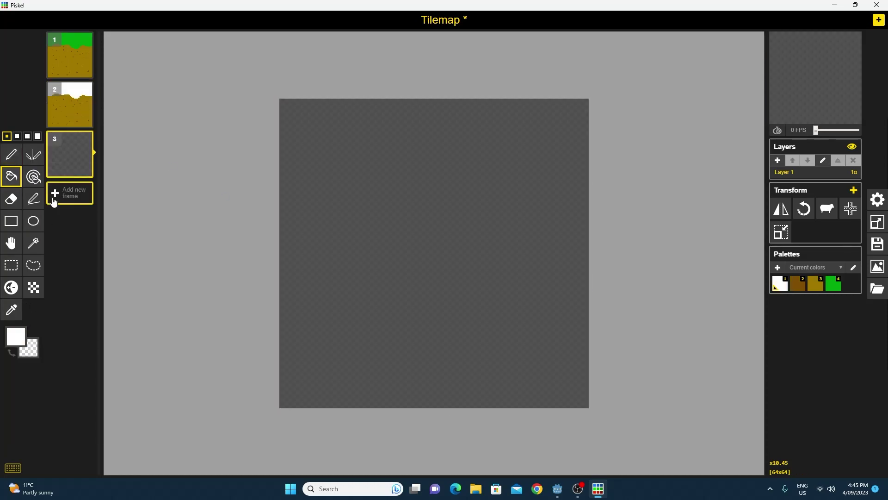
pyautogui.click(15, 336)
pyautogui.click(46, 377)
pyautogui.click(294, 248)
pyautogui.click(11, 221)
pyautogui.click(15, 337)
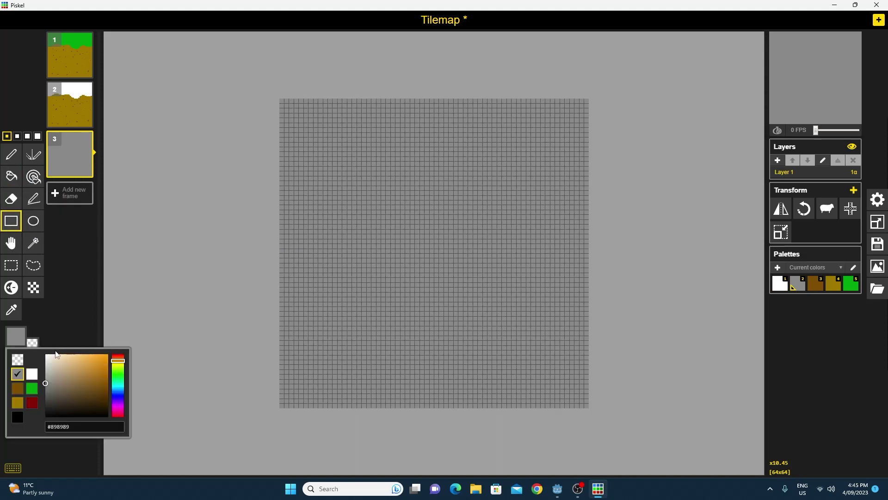
pyautogui.click(46, 405)
pyautogui.moveTo(283, 101)
pyautogui.mouseDown()
pyautogui.moveTo(314, 119)
pyautogui.moveTo(588, 175)
pyautogui.mouseUp()
pyautogui.click(12, 176)
pyautogui.click(291, 154)
# Add frame 4, fill it grey, and draw a filled 50x50 grey square inside it.
pyautogui.press('n')
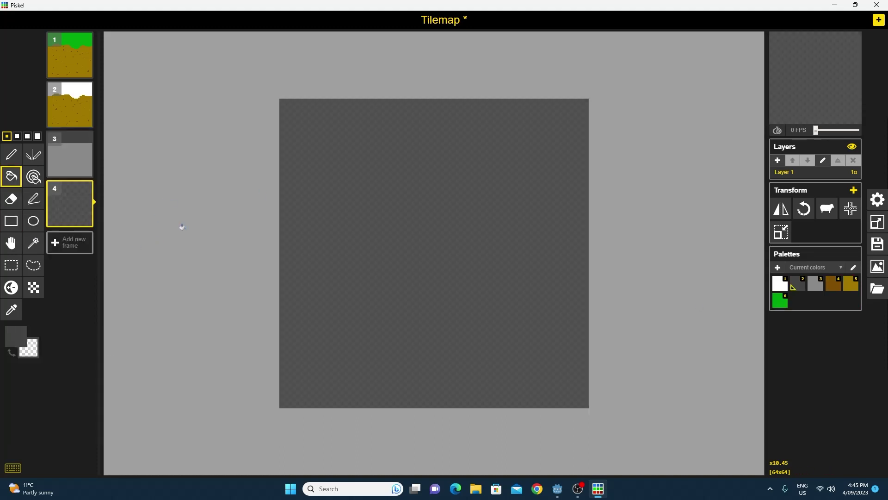
pyautogui.click(16, 337)
pyautogui.click(41, 379)
pyautogui.click(287, 194)
pyautogui.click(11, 221)
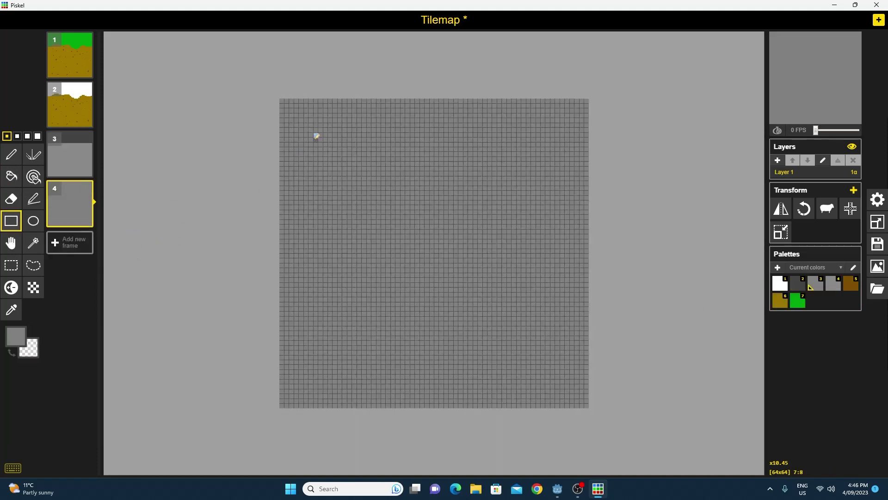
pyautogui.click(15, 336)
pyautogui.click(45, 398)
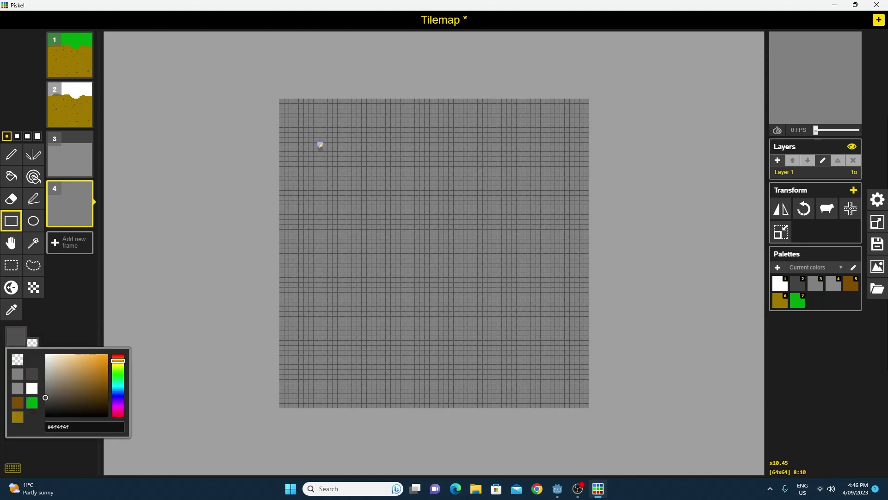
pyautogui.moveTo(320, 145); pyautogui.dragTo(557, 373)
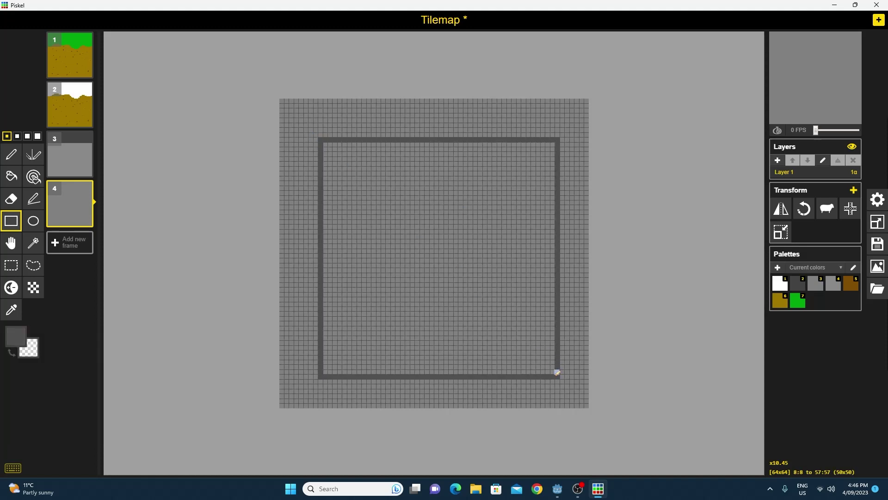
pyautogui.press('b')
pyautogui.click(352, 169)
# Fill an inner rectangle of frame 4 dark grey, leaving a lighter grey border.
pyautogui.click(16, 337)
pyautogui.click(18, 373)
pyautogui.click(456, 272)
pyautogui.hotkey('ctrl', 'z')
pyautogui.press('r')
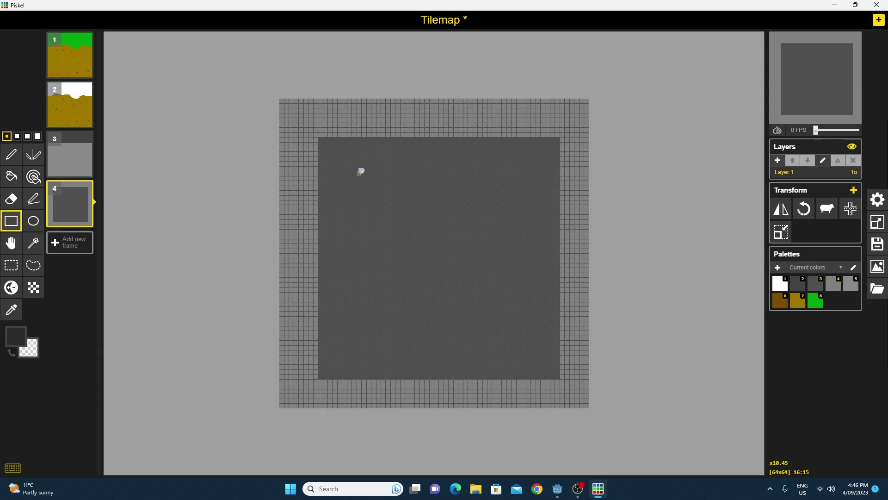
pyautogui.moveTo(361, 171); pyautogui.dragTo(529, 347)
pyautogui.press('b')
pyautogui.click(429, 311)
# Add frame 5 and fill its top half light grey as a half-height slab.
pyautogui.click(58, 246)
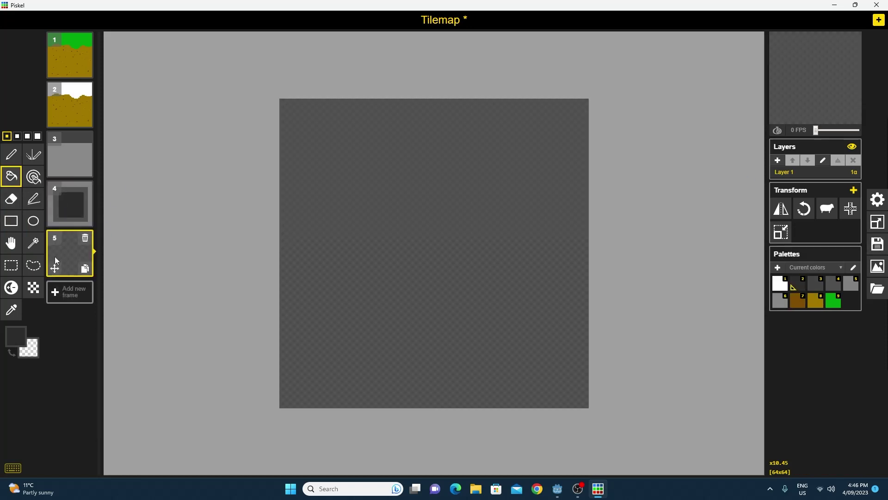
pyautogui.press('r')
pyautogui.moveTo(280, 100); pyautogui.dragTo(588, 246)
pyautogui.press('b')
pyautogui.click(327, 172)
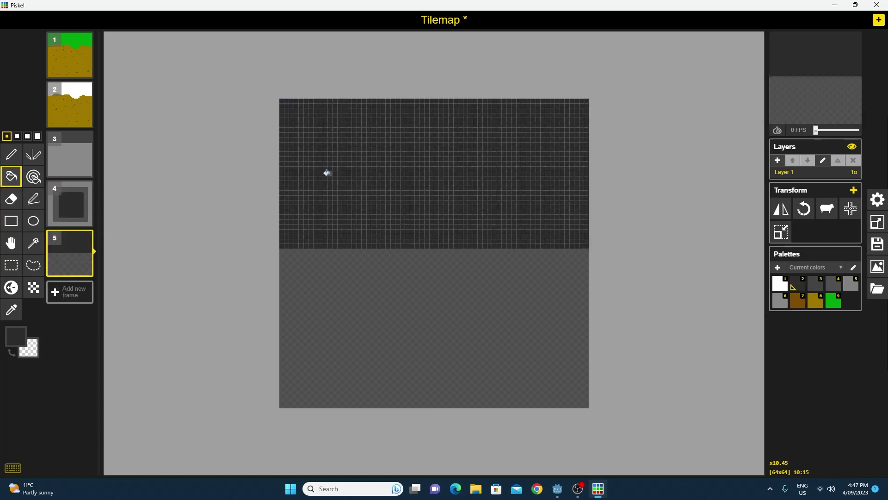
pyautogui.click(15, 336)
pyautogui.click(18, 373)
pyautogui.click(301, 115)
pyautogui.click(11, 221)
pyautogui.click(15, 337)
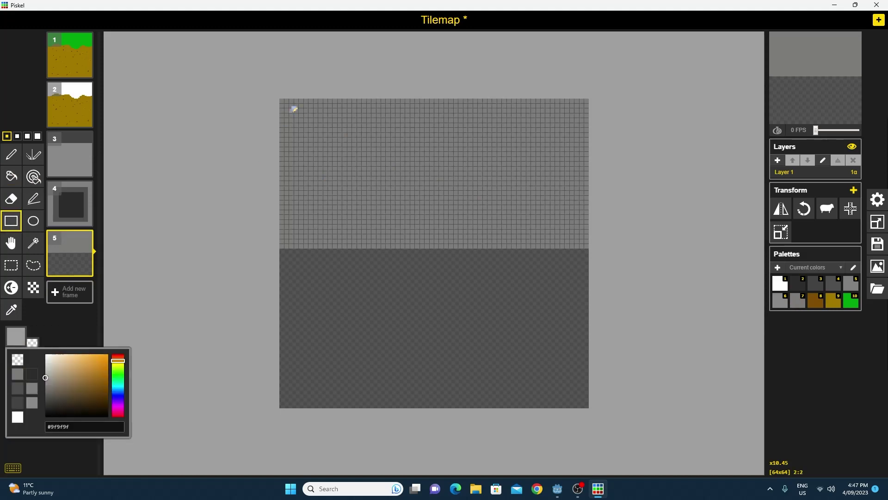
pyautogui.moveTo(282, 100); pyautogui.dragTo(586, 247)
# Try dither and lighten effects on the slab, then undo them.
pyautogui.press('b')
pyautogui.click(581, 245)
pyautogui.click(33, 287)
pyautogui.click(304, 122)
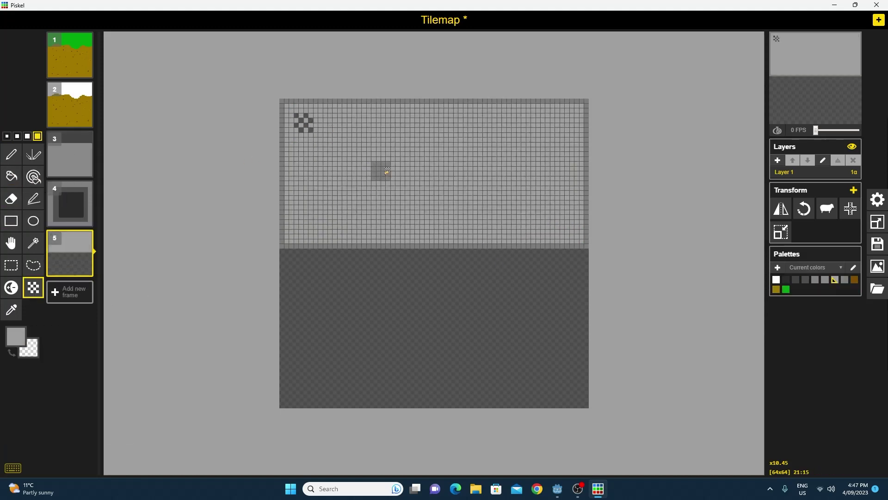
pyautogui.moveTo(388, 172)
pyautogui.mouseDown()
pyautogui.moveTo(543, 150)
pyautogui.moveTo(504, 236)
pyautogui.moveTo(371, 120)
pyautogui.moveTo(313, 211)
pyautogui.moveTo(534, 174)
pyautogui.moveTo(319, 177)
pyautogui.moveTo(467, 230)
pyautogui.moveTo(586, 204)
pyautogui.moveTo(469, 114)
pyautogui.moveTo(289, 187)
pyautogui.moveTo(518, 212)
pyautogui.moveTo(489, 244)
pyautogui.moveTo(562, 195)
pyautogui.mouseUp()
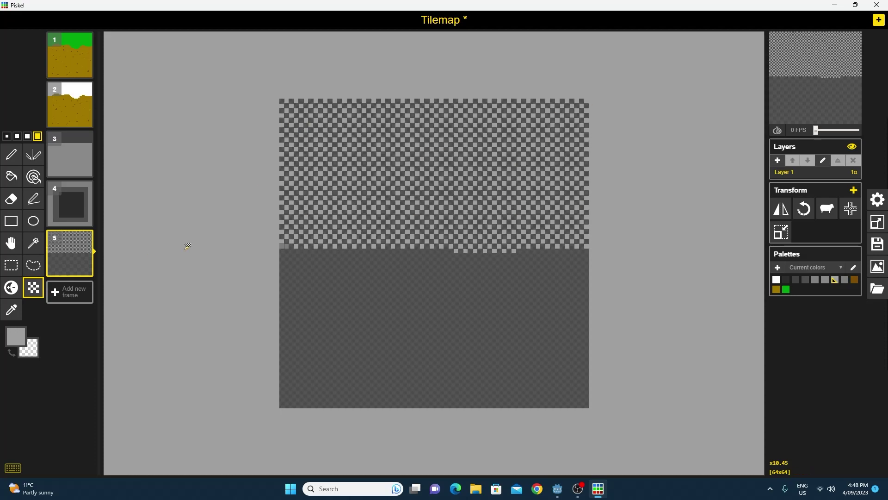
pyautogui.click(33, 176)
pyautogui.click(394, 264)
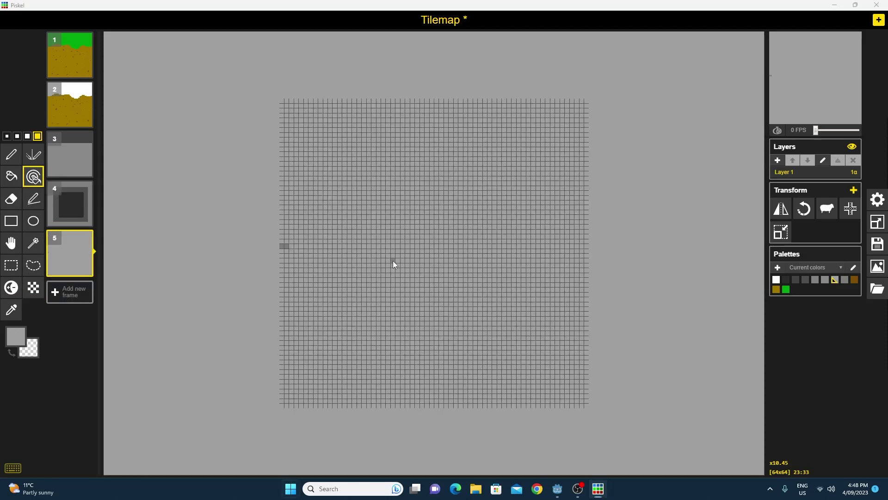
pyautogui.hotkey('ctrl', 'z')
pyautogui.hotkey('ctrl', 'z')
pyautogui.hotkey('ctrl', 'z')
pyautogui.hotkey('ctrl', 'z')
pyautogui.hotkey('ctrl', 'z')
pyautogui.hotkey('ctrl', 'z')
pyautogui.hotkey('ctrl', 'z')
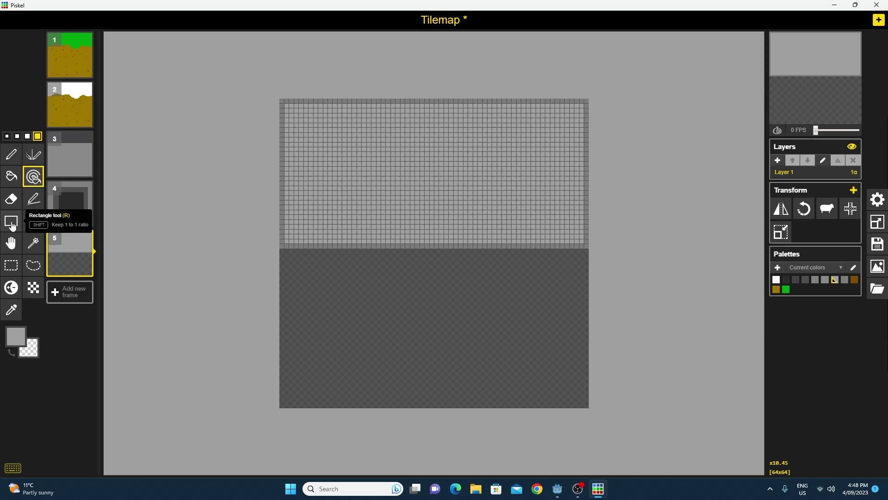
# Add frame 6, fill it blue, and stamp dark blue specks across the water.
pyautogui.click(70, 292)
pyautogui.press('r')
pyautogui.click(15, 337)
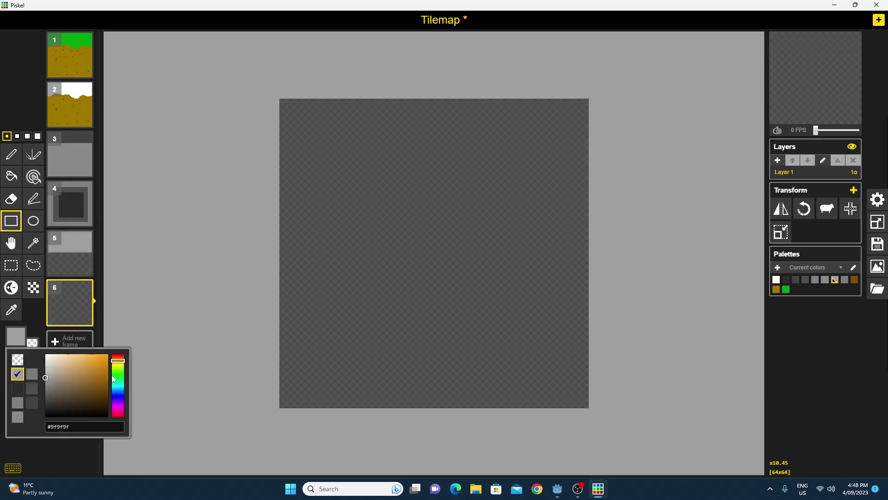
pyautogui.moveTo(112, 378); pyautogui.dragTo(118, 395)
pyautogui.moveTo(280, 99); pyautogui.dragTo(587, 406)
pyautogui.click(11, 176)
pyautogui.click(435, 254)
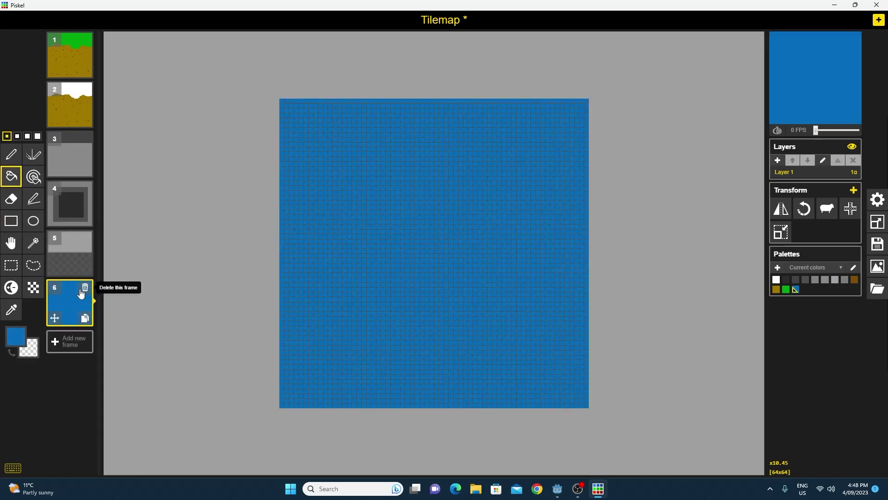
pyautogui.click(11, 154)
pyautogui.click(38, 136)
pyautogui.click(15, 336)
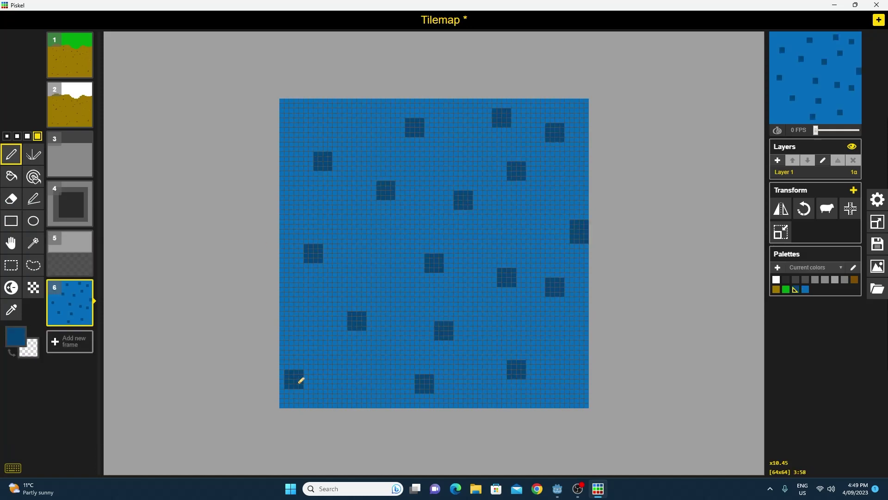
pyautogui.click(69, 341)
# Add frame 7 and fill it bright orange, undoing a trial red fill.
pyautogui.click(15, 337)
pyautogui.click(117, 355)
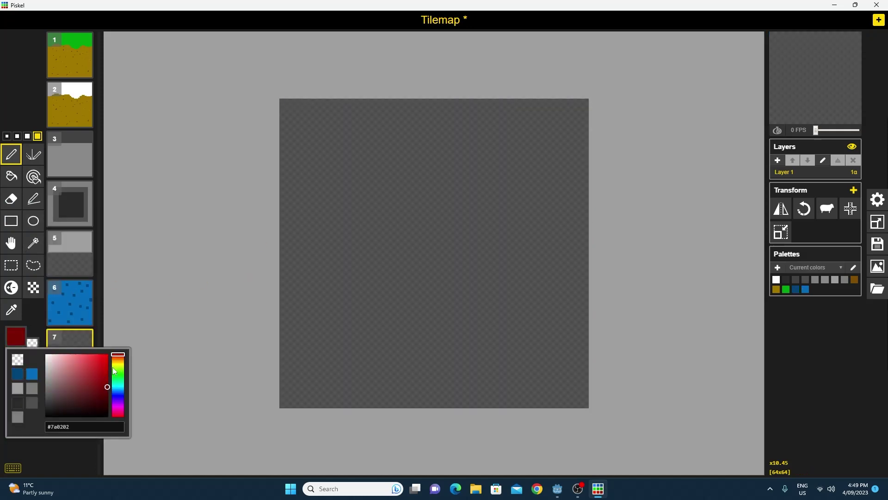
pyautogui.moveTo(113, 370); pyautogui.dragTo(116, 360)
pyautogui.click(106, 358)
pyautogui.click(11, 176)
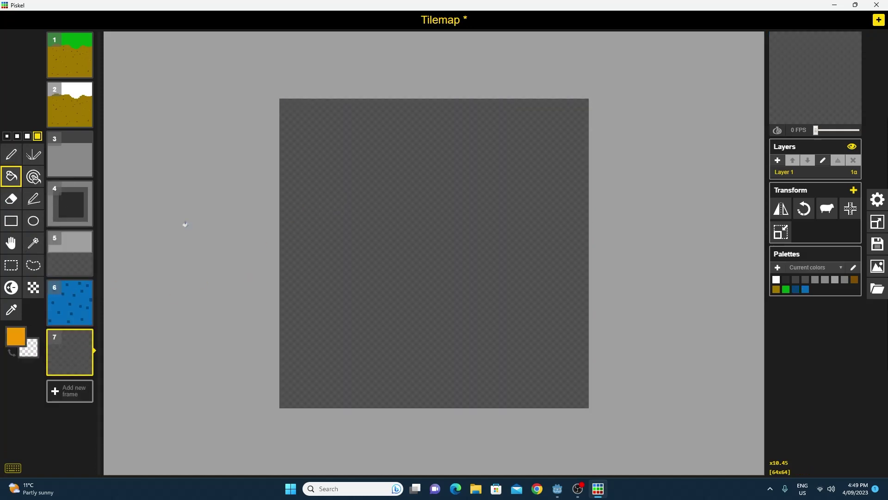
pyautogui.click(315, 225)
pyautogui.click(15, 336)
pyautogui.click(110, 366)
pyautogui.click(307, 137)
pyautogui.hotkey('ctrl', 'z')
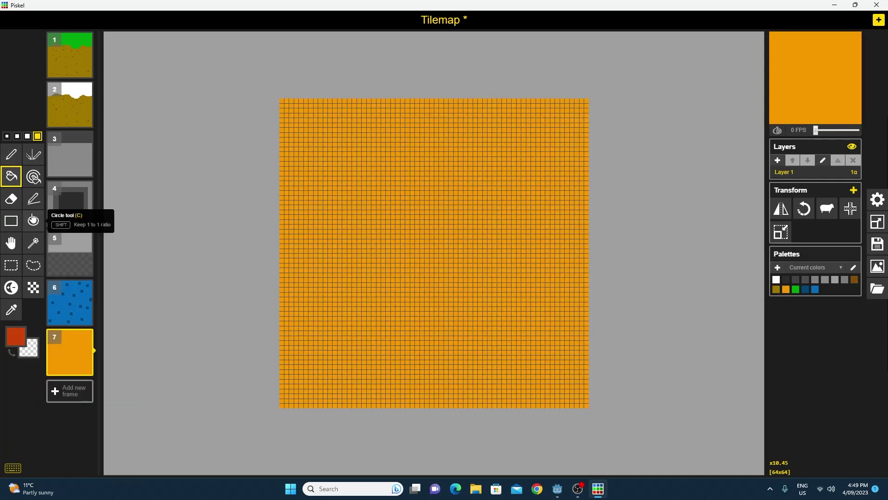
# Draw red rings all over the orange lava tile, including along its edges.
pyautogui.click(33, 220)
pyautogui.moveTo(425, 269); pyautogui.dragTo(487, 326)
pyautogui.moveTo(537, 187); pyautogui.dragTo(564, 247)
pyautogui.moveTo(348, 336); pyautogui.dragTo(400, 384)
pyautogui.moveTo(449, 138); pyautogui.dragTo(529, 162)
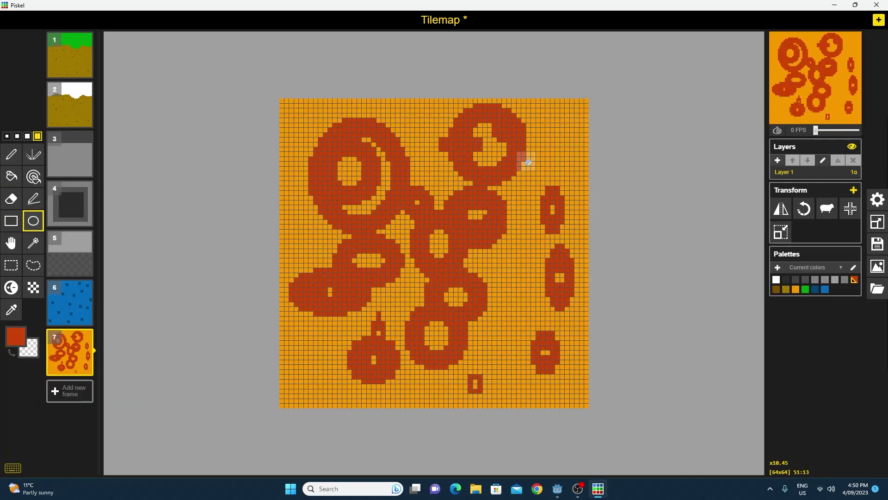
pyautogui.moveTo(487, 186); pyautogui.dragTo(570, 316)
pyautogui.moveTo(517, 350); pyautogui.dragTo(581, 404)
pyautogui.moveTo(298, 340); pyautogui.dragTo(377, 408)
pyautogui.moveTo(439, 161); pyautogui.dragTo(473, 195)
pyautogui.moveTo(396, 112); pyautogui.dragTo(454, 157)
pyautogui.moveTo(515, 128); pyautogui.dragTo(575, 177)
pyautogui.moveTo(304, 243); pyautogui.dragTo(337, 274)
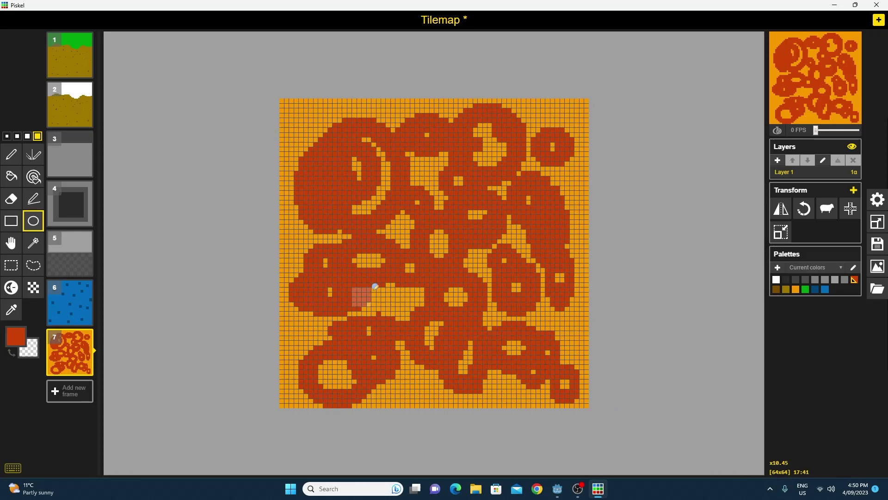
pyautogui.moveTo(296, 220); pyautogui.dragTo(273, 273)
pyautogui.moveTo(563, 209); pyautogui.dragTo(601, 278)
pyautogui.moveTo(289, 115); pyautogui.dragTo(324, 166)
pyautogui.moveTo(396, 359); pyautogui.dragTo(448, 404)
pyautogui.moveTo(555, 316); pyautogui.dragTo(597, 365)
pyautogui.moveTo(285, 321); pyautogui.dragTo(334, 384)
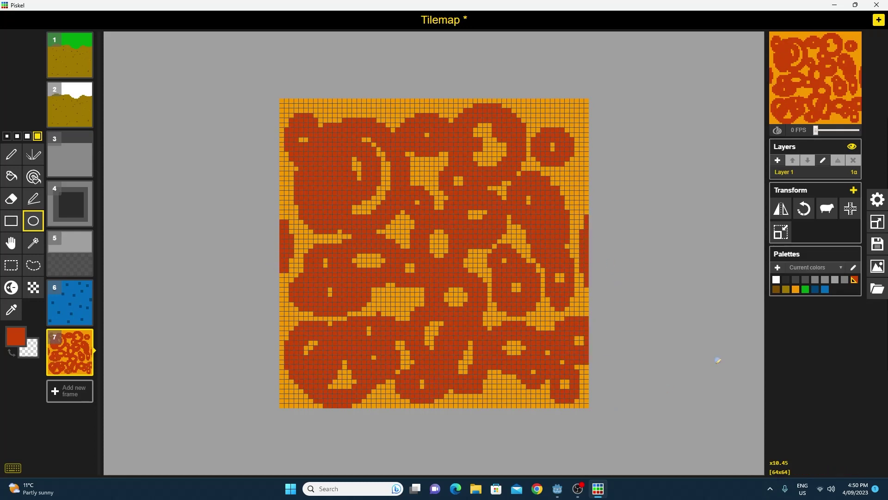
# Save the tile sheet as Tilemap.piskel.
pyautogui.hotkey('ctrl', 's')
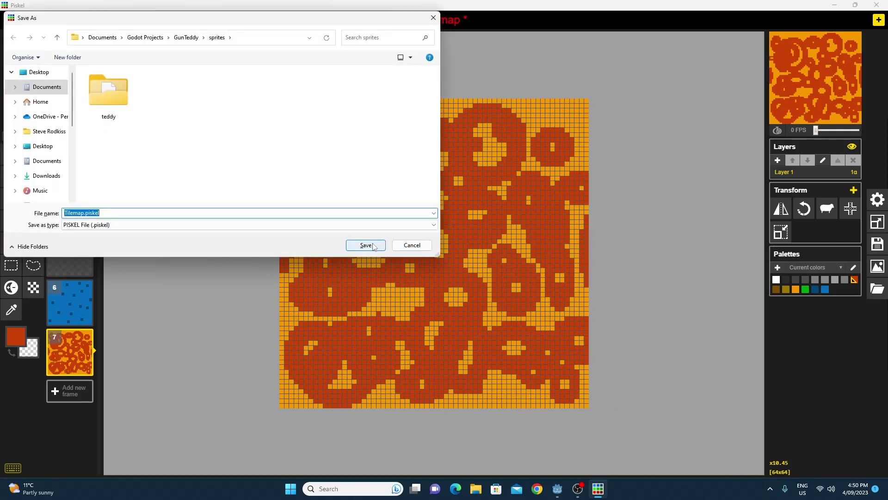
pyautogui.scroll(-2, 47, 175)
pyautogui.click(40, 169)
pyautogui.click(365, 246)
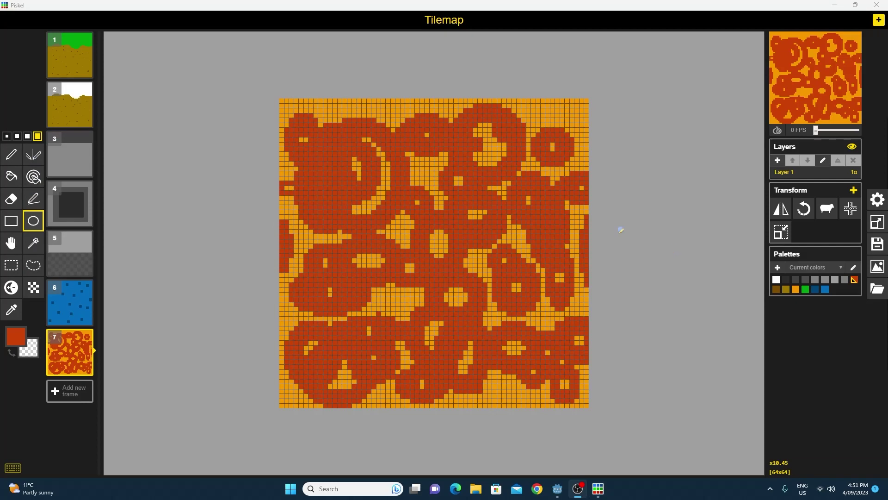
# Review the tile frames, from grass in frame 1 through half-height, water and lava in frame 7.
pyautogui.click(67, 58)
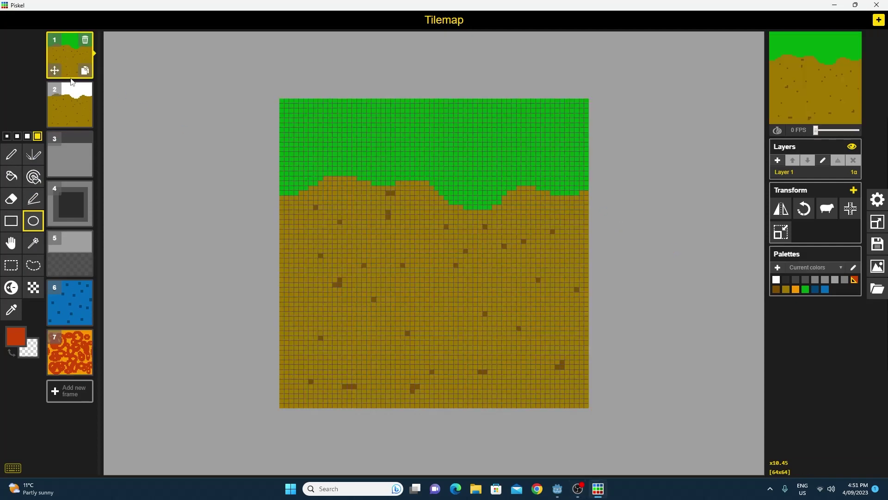
pyautogui.click(70, 157)
pyautogui.click(68, 197)
pyautogui.click(68, 243)
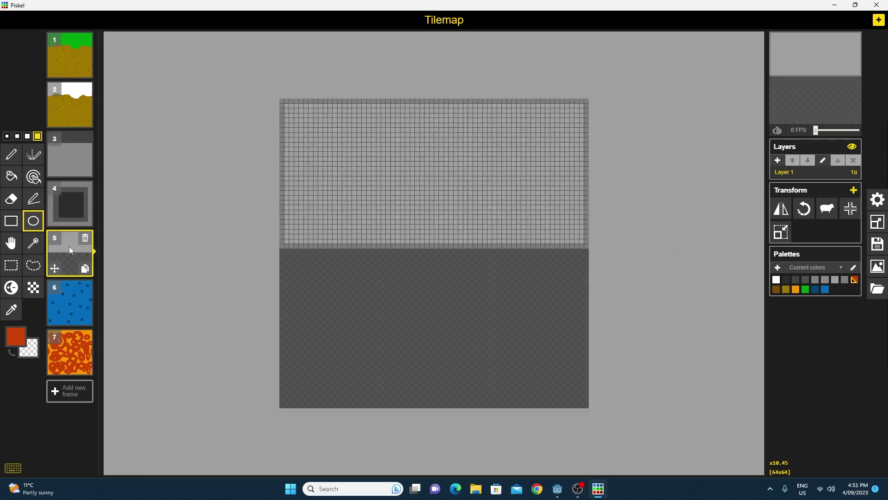
pyautogui.click(64, 303)
pyautogui.click(68, 346)
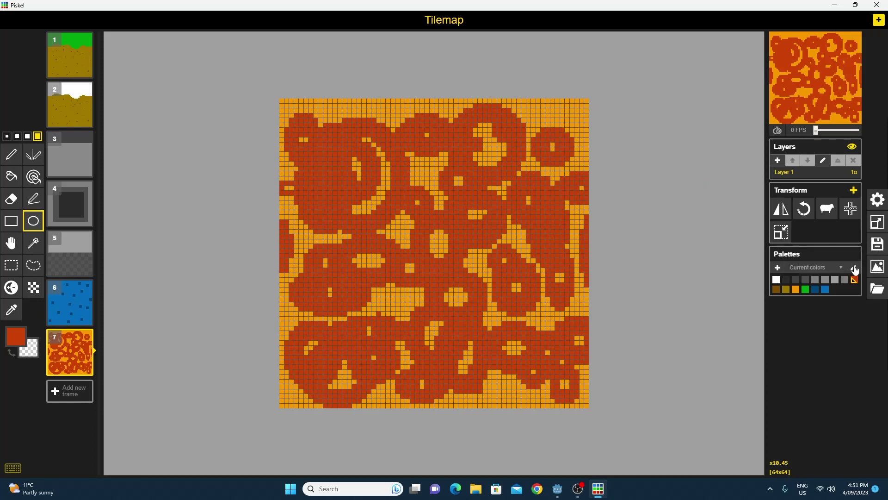
# Export all seven tiles as a PNG spritesheet with 3 columns and 3 rows, and start the download.
pyautogui.click(878, 267)
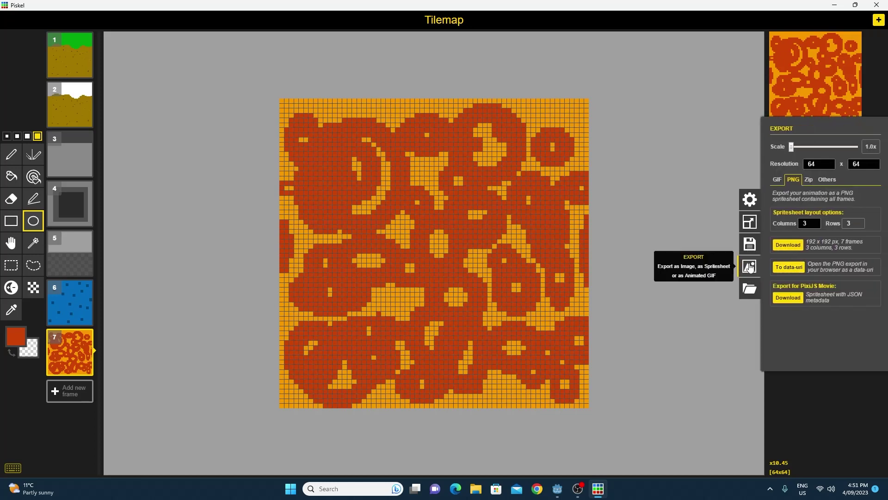
pyautogui.click(777, 181)
pyautogui.click(793, 182)
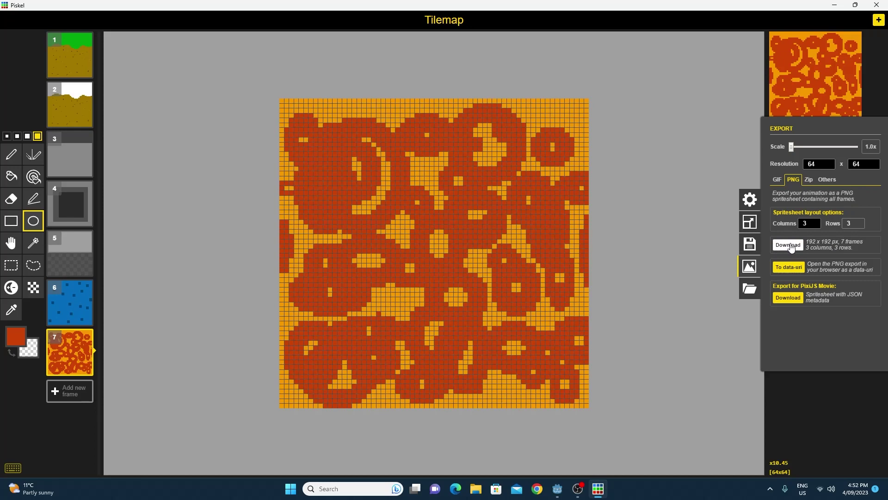
pyautogui.click(809, 182)
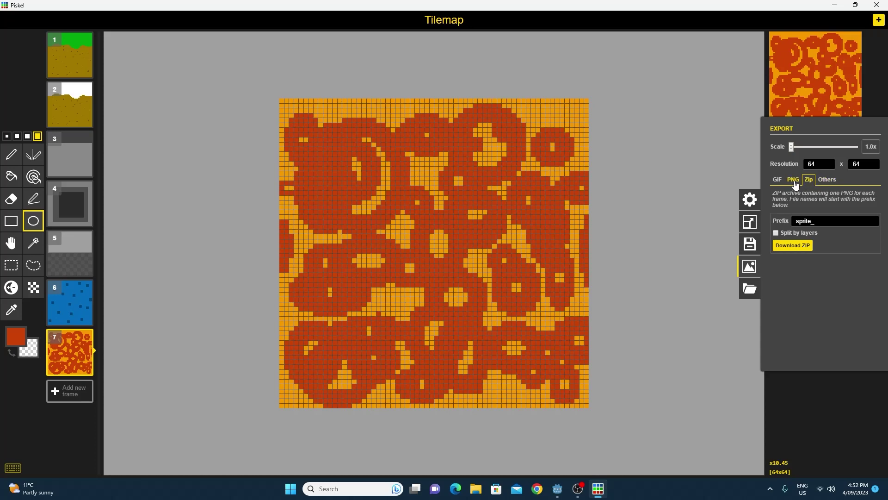
pyautogui.click(795, 181)
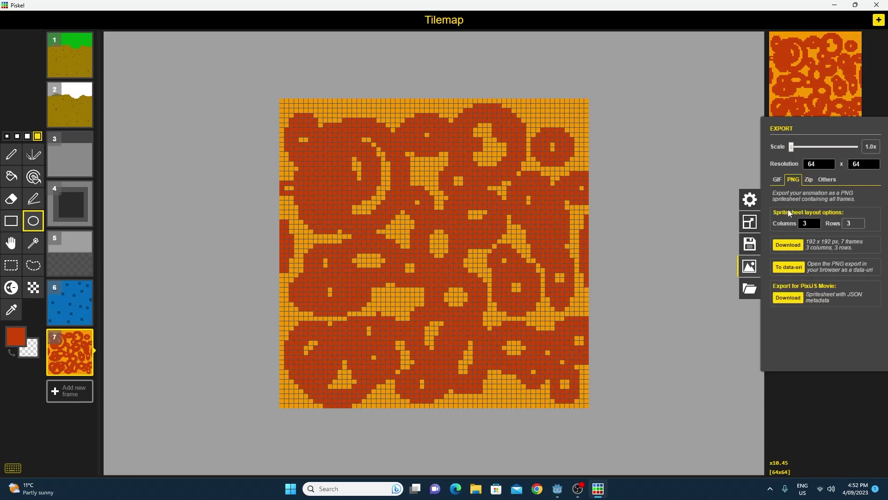
pyautogui.click(786, 250)
# Download the PNG sprite sheet and save it as Tilemap.png in the Desktop folder.
pyautogui.click(790, 246)
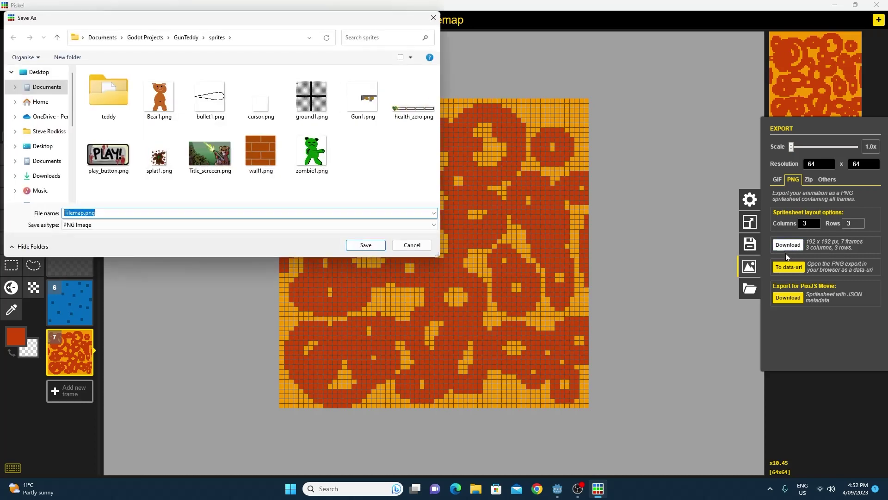
pyautogui.click(144, 41)
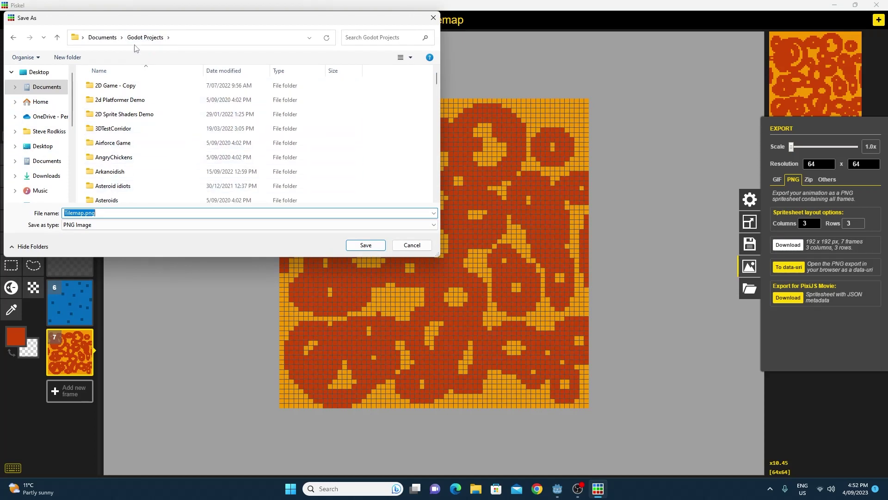
pyautogui.scroll(-15, 190, 162)
pyautogui.scroll(-10, 187, 170)
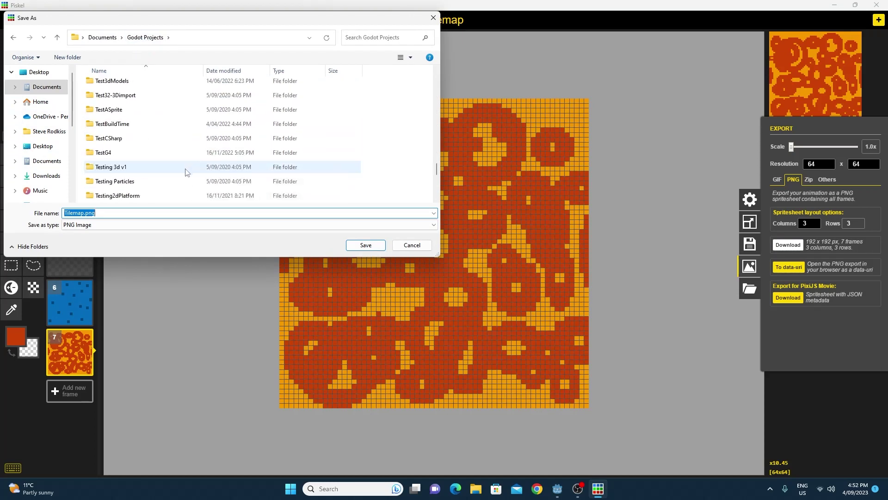
pyautogui.scroll(5, 186, 173)
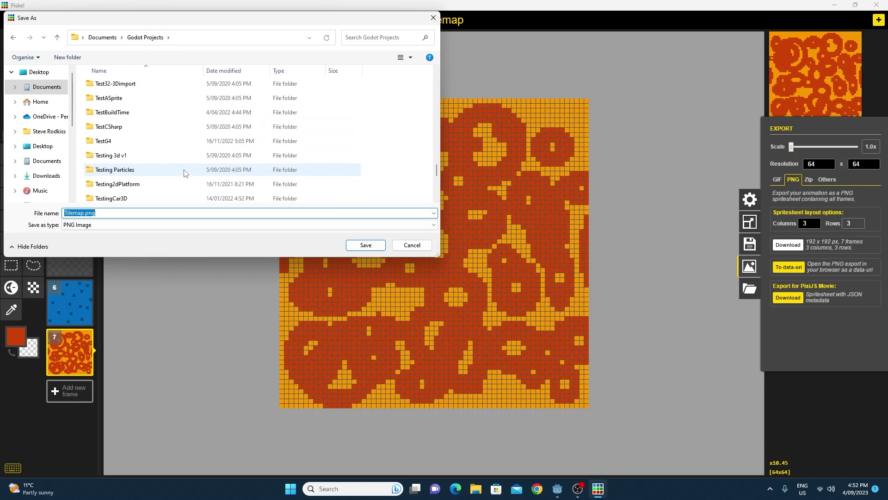
pyautogui.click(39, 72)
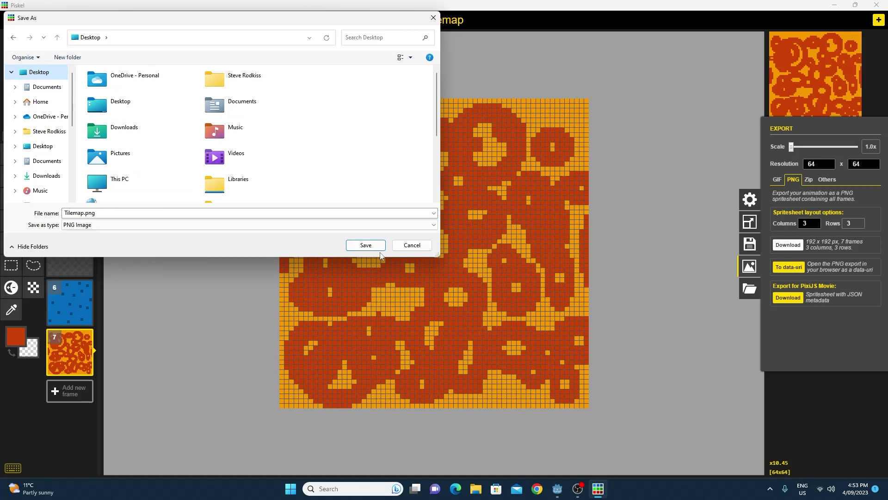
pyautogui.click(365, 247)
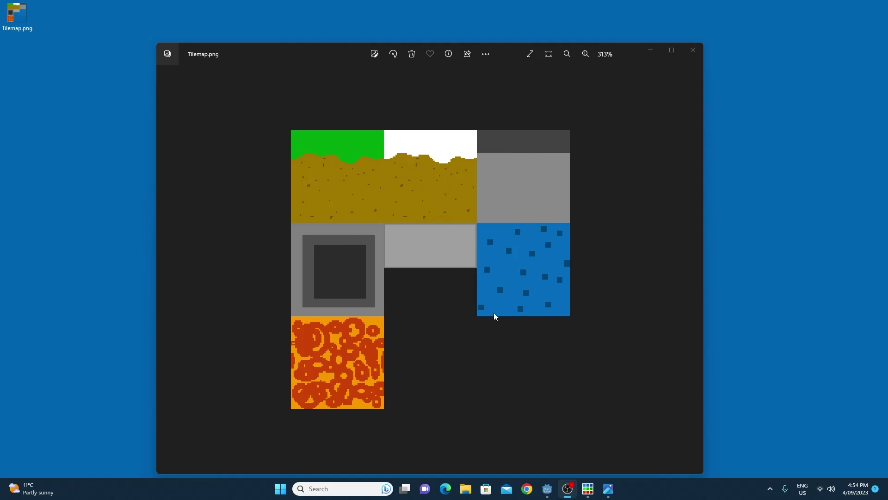
# Close the Tilemap.png preview in Photos.
pyautogui.click(692, 49)
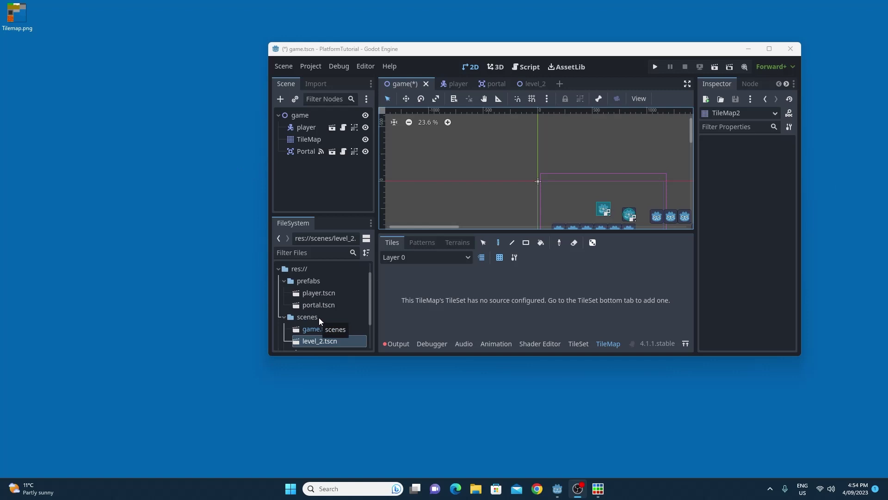
# Open the res:// folder in File Explorer and place that window to the right of the editor.
pyautogui.scroll(1, 319, 317)
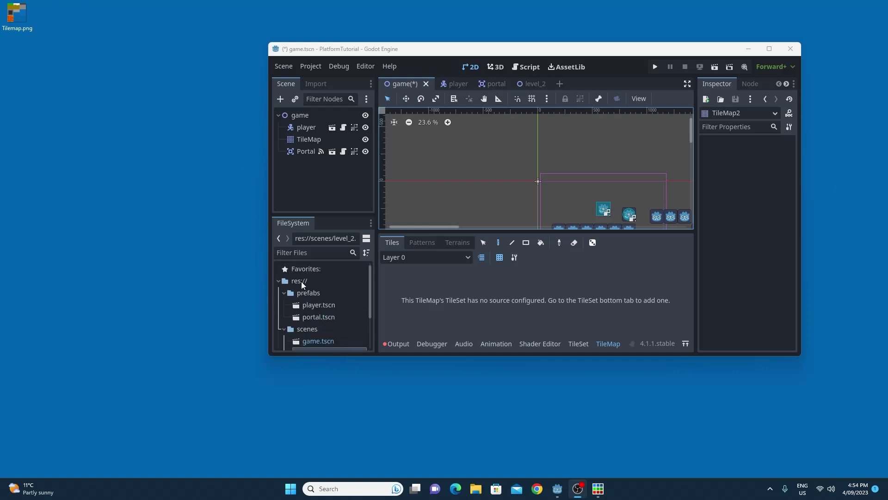
pyautogui.click(301, 282)
pyautogui.rightClick(299, 279)
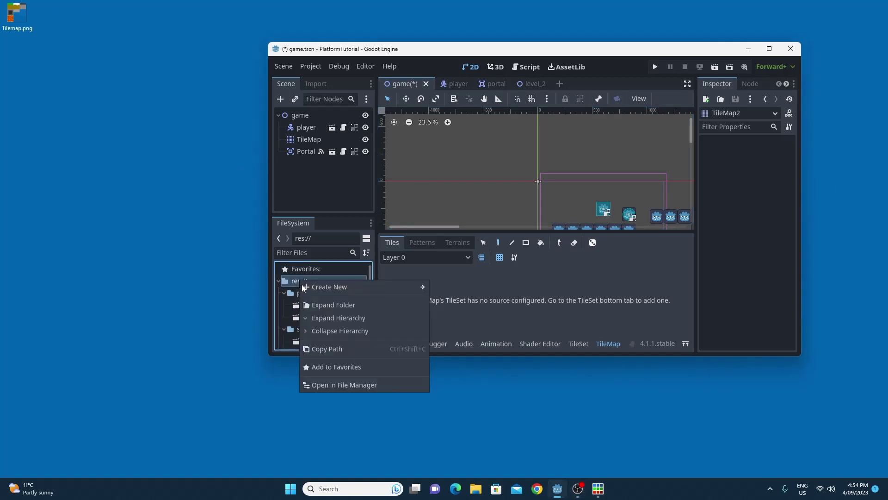
pyautogui.click(329, 385)
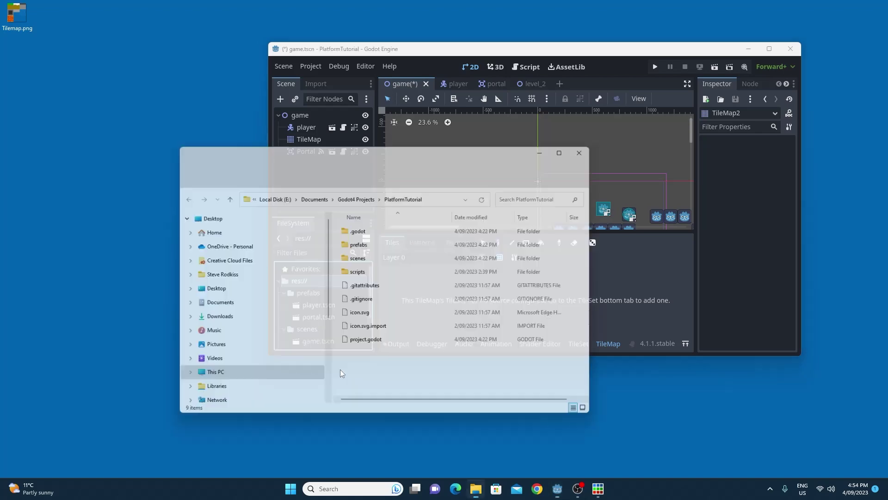
pyautogui.moveTo(363, 153); pyautogui.dragTo(660, 116)
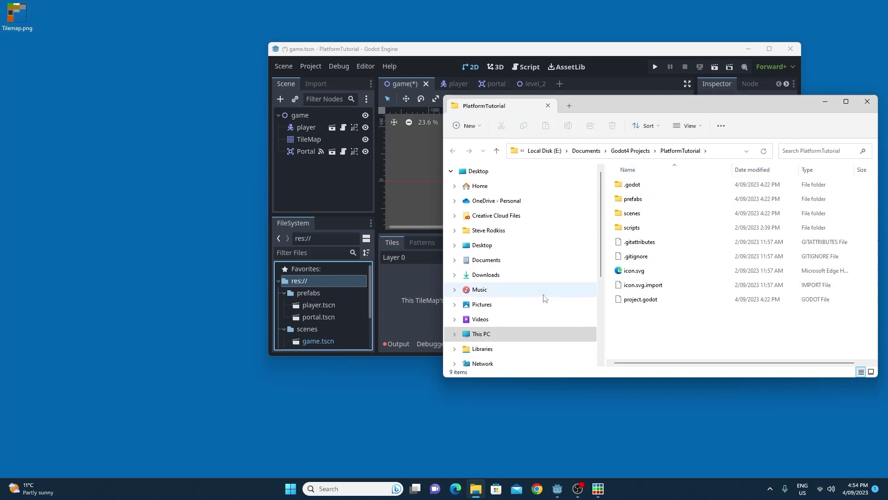
pyautogui.rightClick(654, 338)
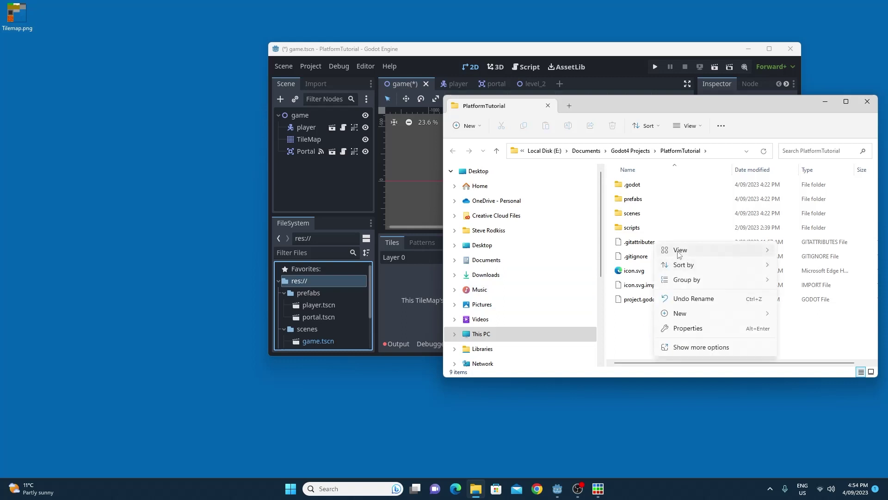
pyautogui.click(645, 331)
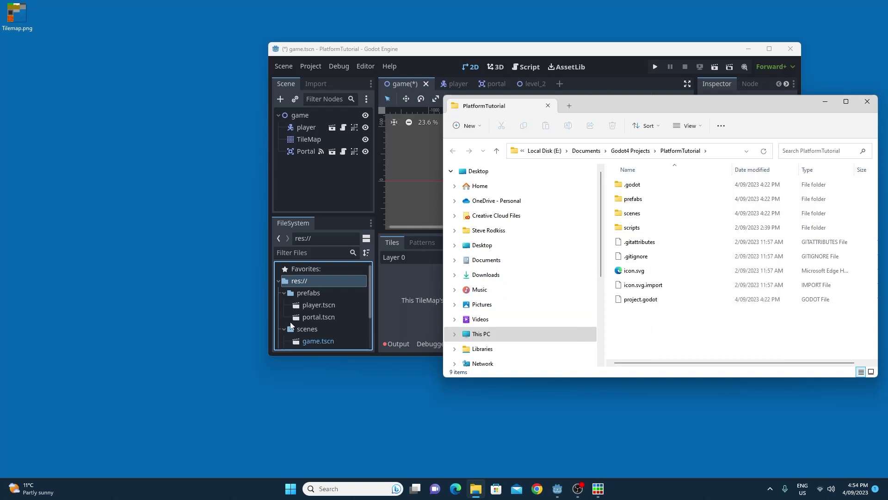
# Create a new folder named sprites under res://.
pyautogui.rightClick(298, 282)
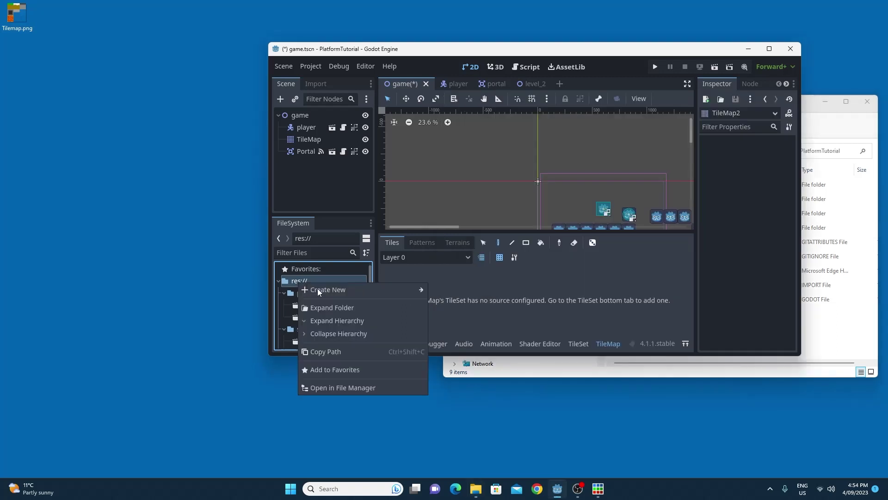
pyautogui.moveTo(322, 291)
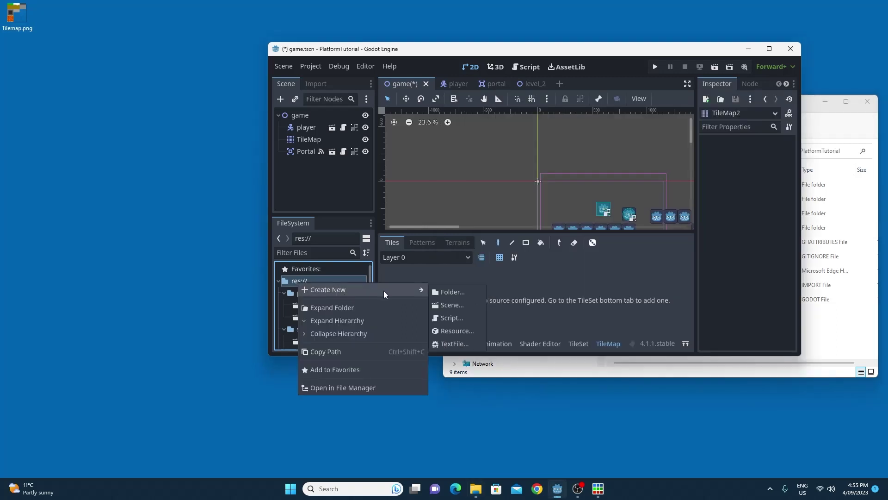
pyautogui.click(444, 294)
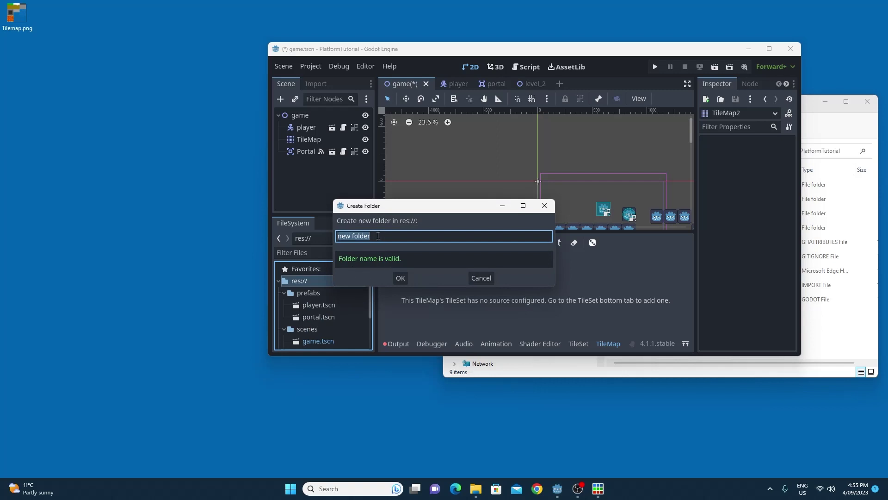
pyautogui.write('sprites')
pyautogui.press('Return')
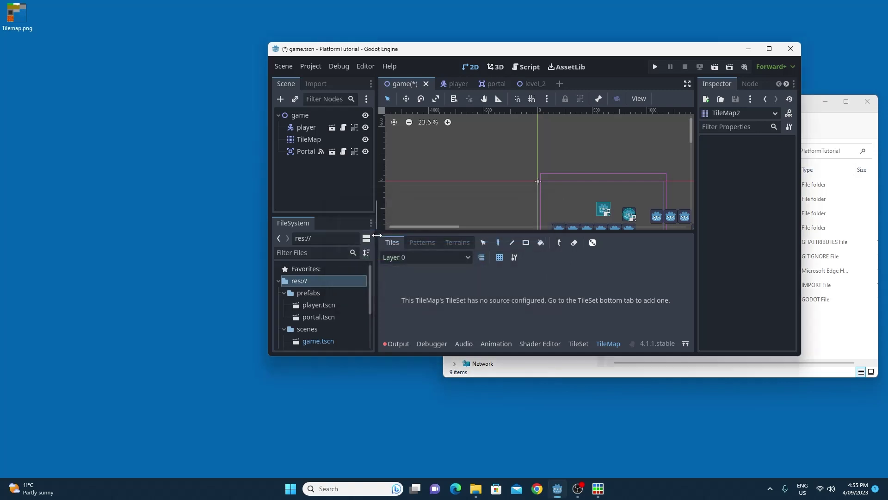
# Copy Tilemap.png from the desktop into the sprites folder.
pyautogui.scroll(-3, 337, 307)
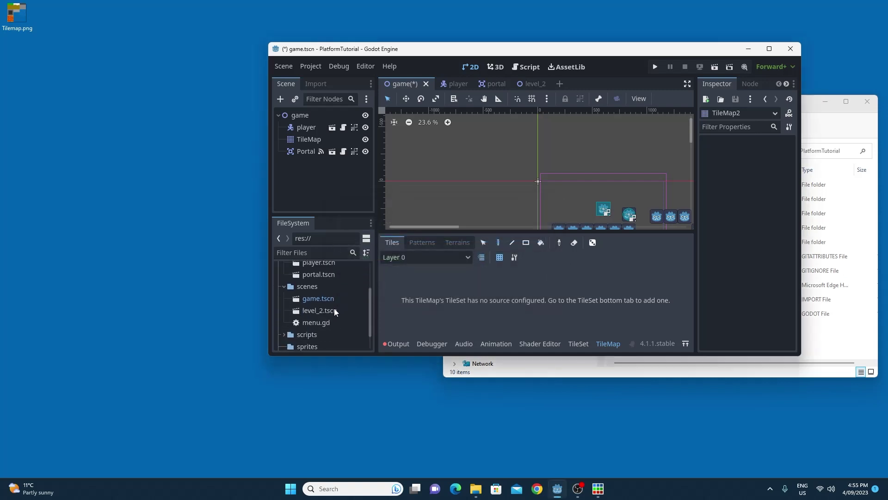
pyautogui.click(309, 328)
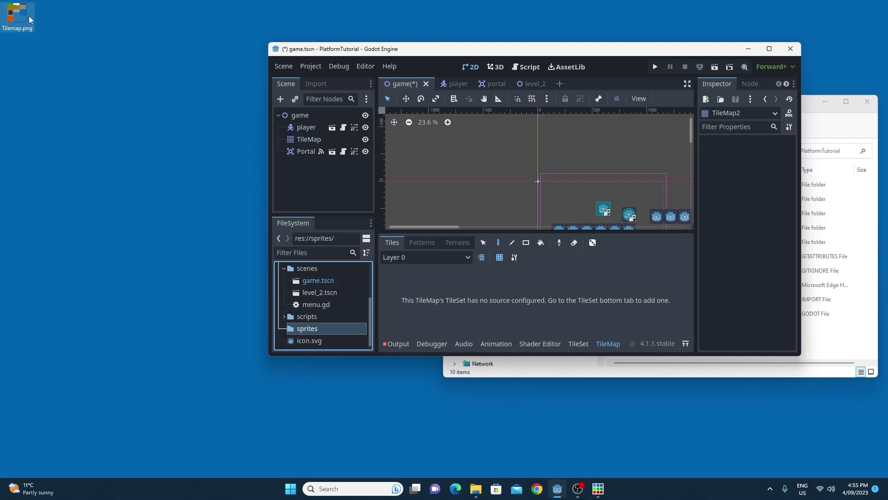
pyautogui.moveTo(18, 17); pyautogui.dragTo(320, 327)
pyautogui.moveTo(306, 329); pyautogui.dragTo(307, 328)
pyautogui.click(284, 327)
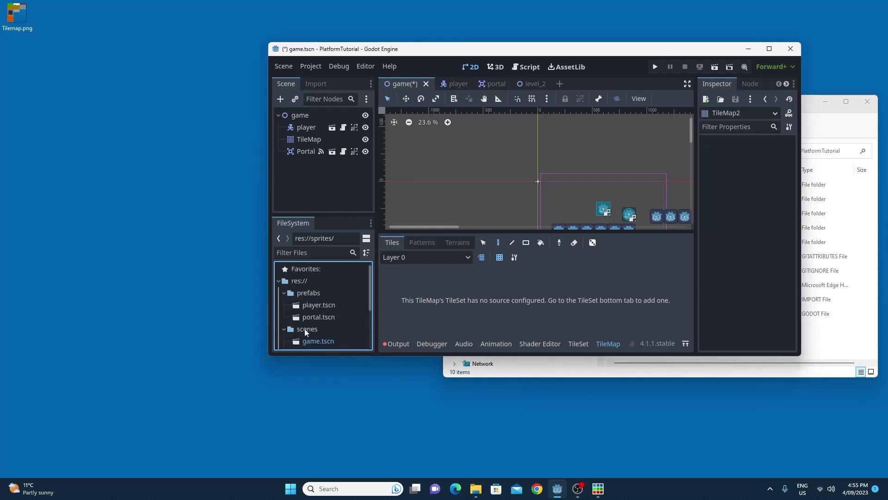
pyautogui.click(308, 280)
pyautogui.rightClick(309, 281)
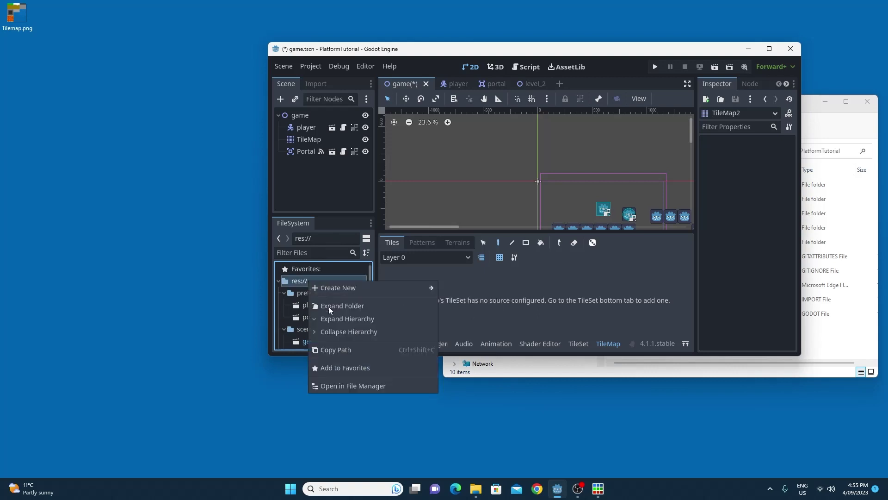
pyautogui.click(346, 382)
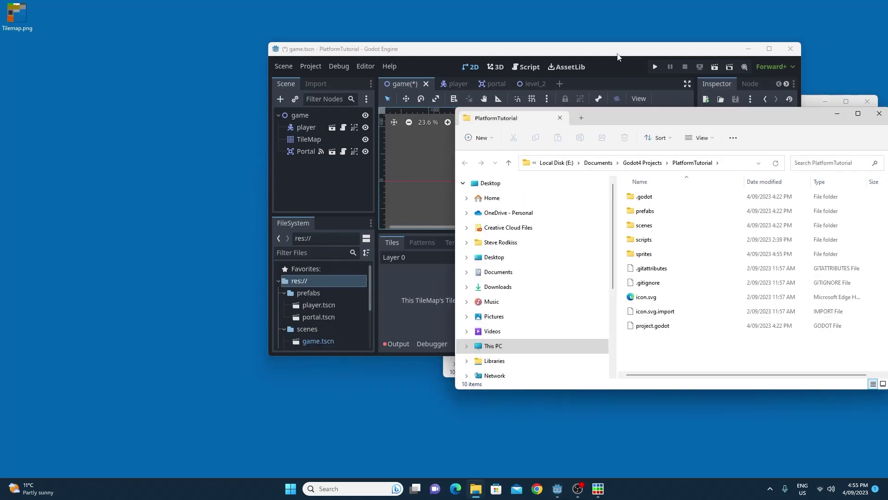
pyautogui.moveTo(652, 113); pyautogui.dragTo(435, 89)
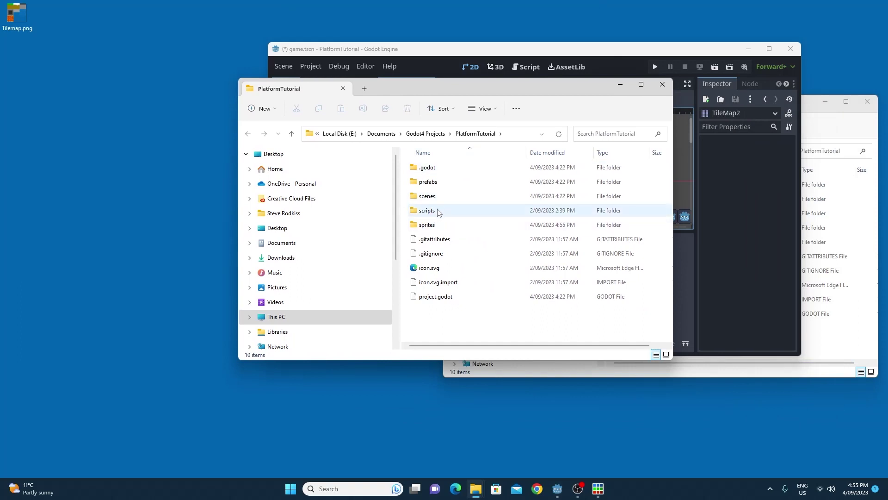
pyautogui.doubleClick(432, 225)
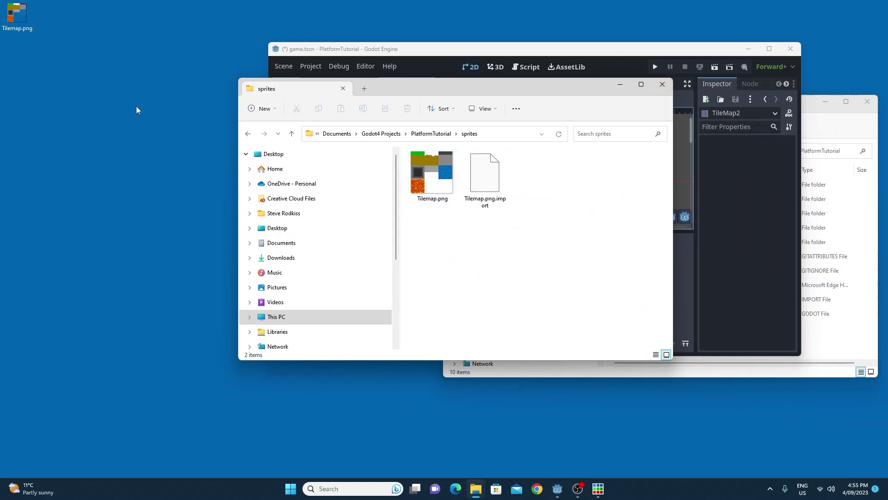
pyautogui.moveTo(14, 14)
pyautogui.mouseDown()
pyautogui.moveTo(469, 265)
pyautogui.moveTo(9, 17)
pyautogui.mouseUp()
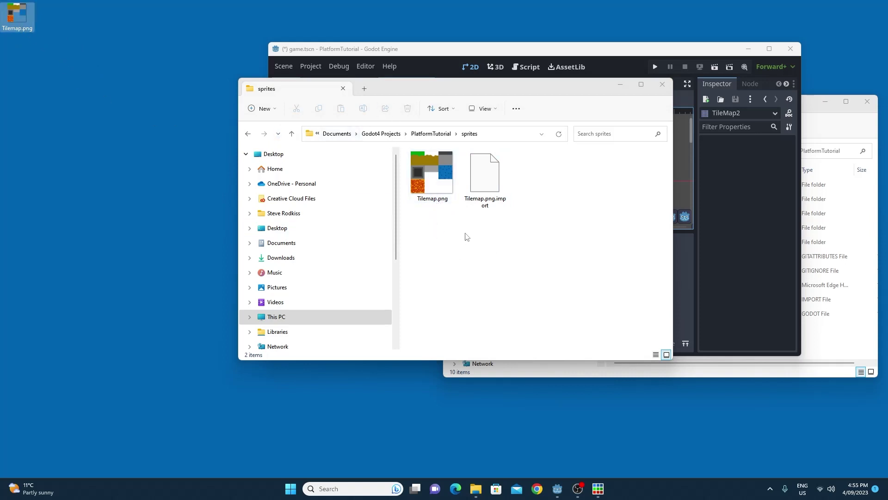
pyautogui.click(662, 84)
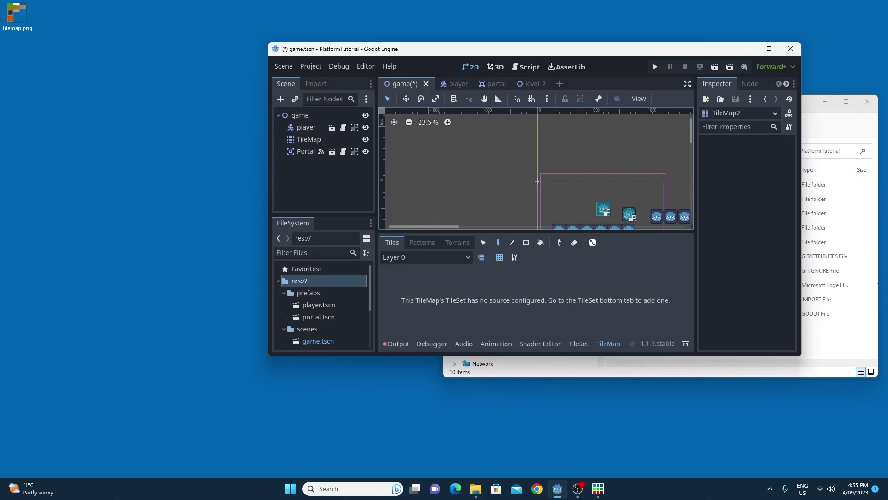
# Maximize the editor and delete the old TileMap node.
pyautogui.press('super+Up')
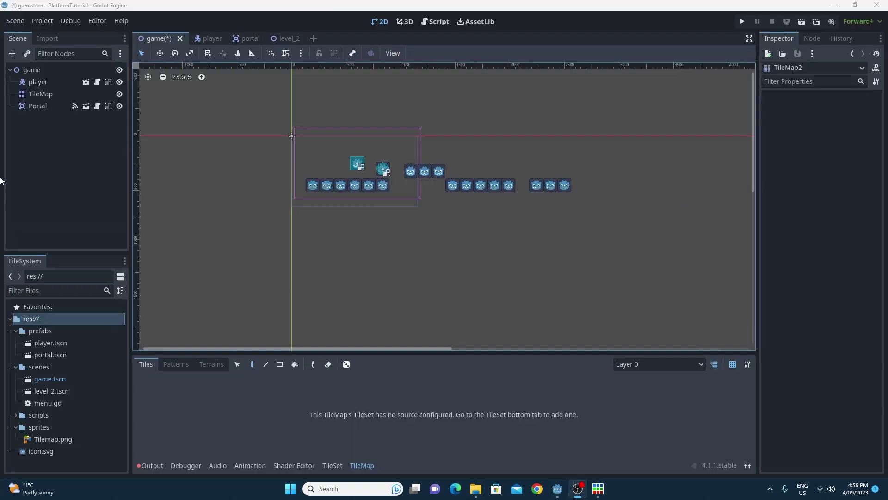
pyautogui.click(29, 92)
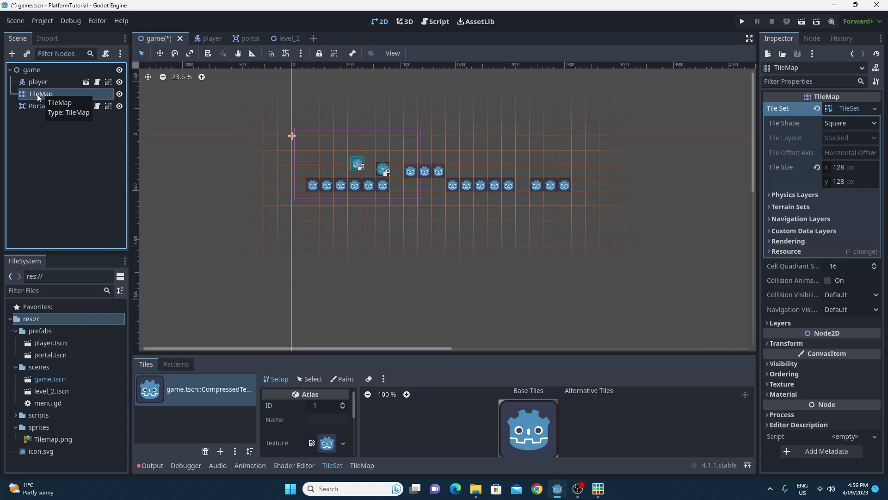
pyautogui.rightClick(40, 93)
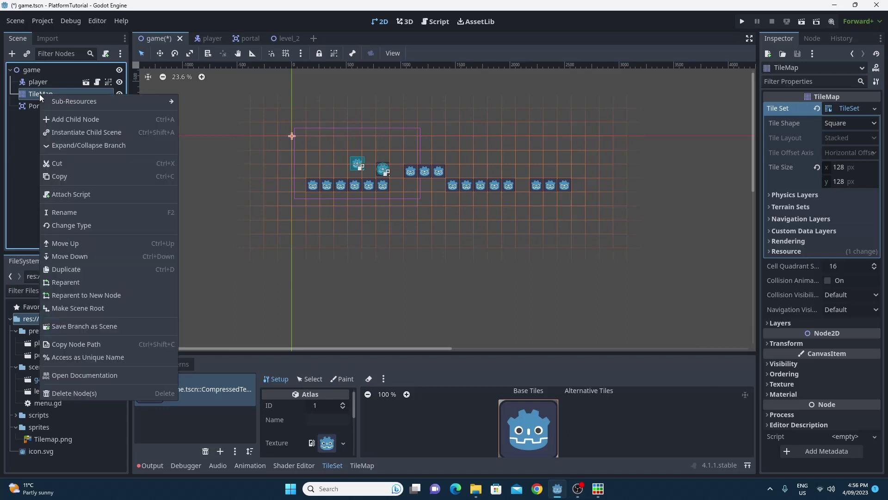
pyautogui.click(87, 392)
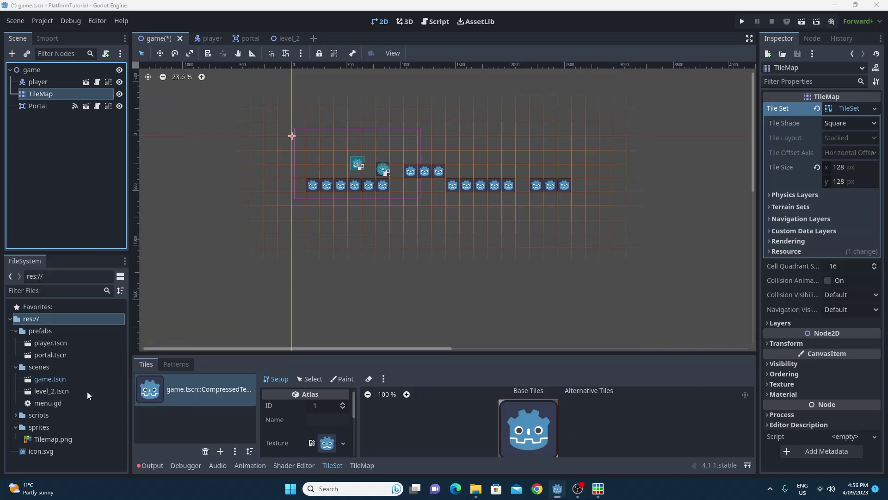
pyautogui.click(418, 262)
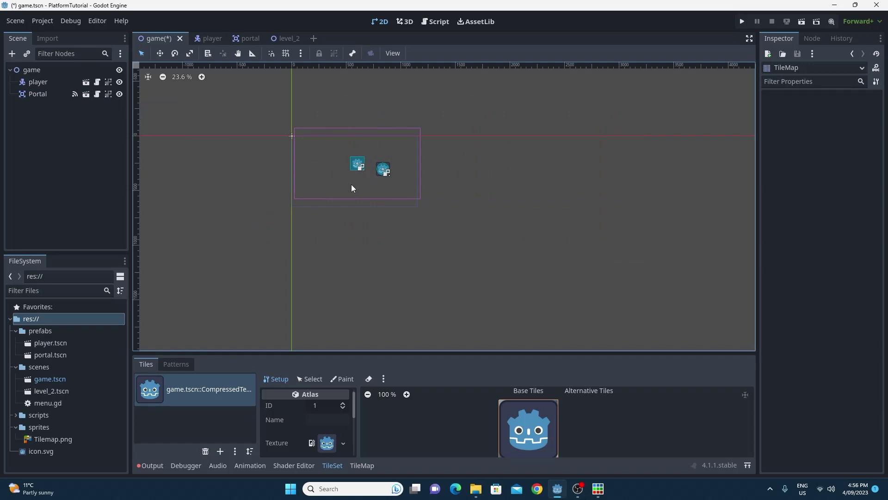
# Add a new TileMap child node under the game node.
pyautogui.click(40, 73)
pyautogui.rightClick(40, 73)
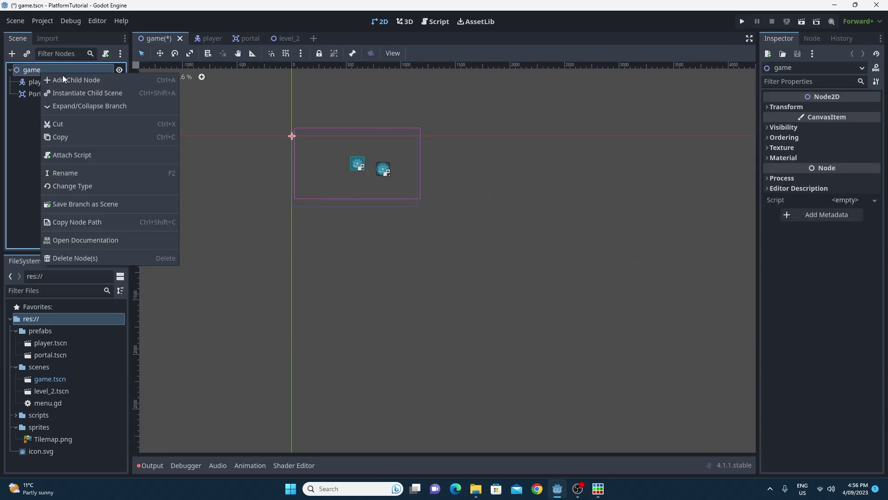
pyautogui.click(68, 80)
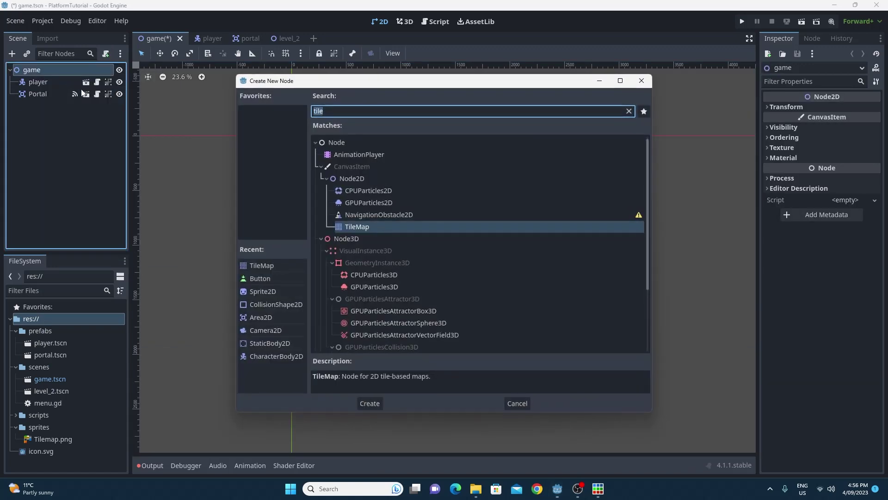
pyautogui.write('tilem')
pyautogui.press('Return')
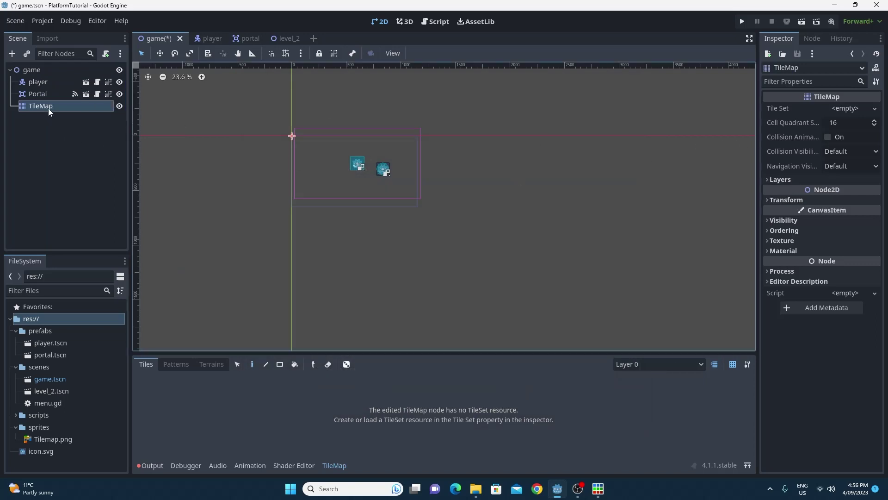
# Set the TileMap's cell quadrant size to 64 and assign it a new TileSet.
pyautogui.click(849, 124)
pyautogui.write('64')
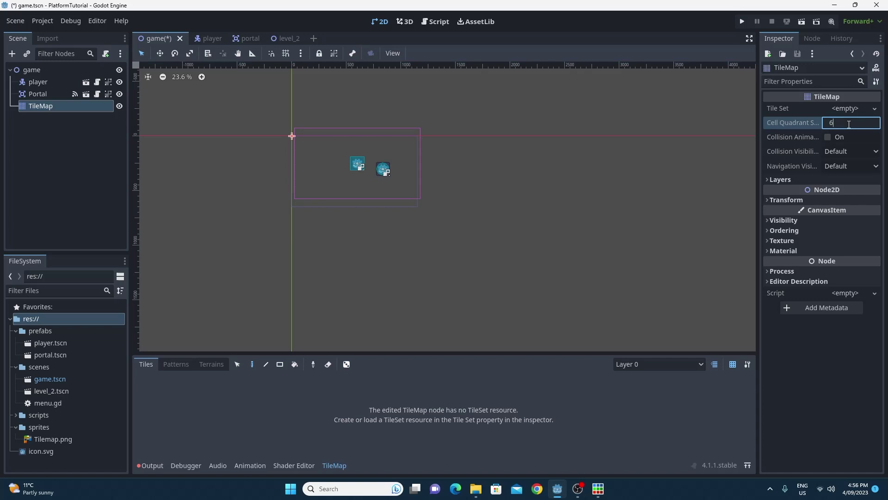
pyautogui.press('Return')
pyautogui.click(853, 110)
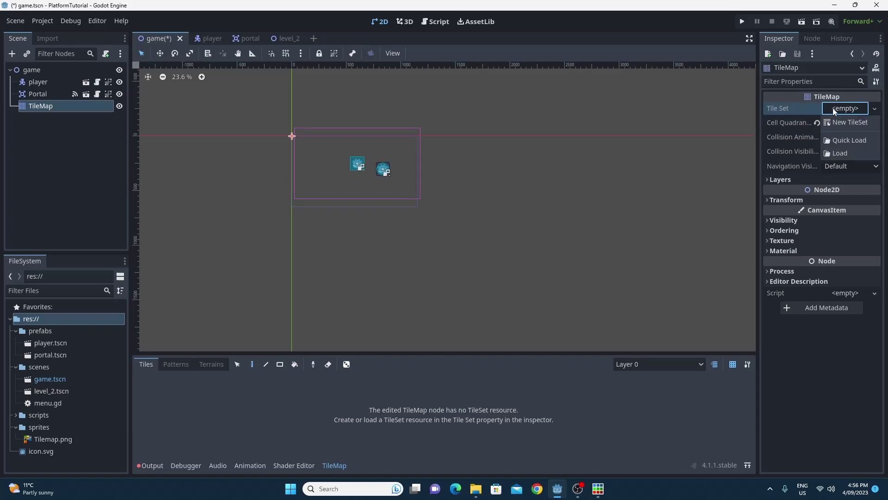
pyautogui.click(848, 122)
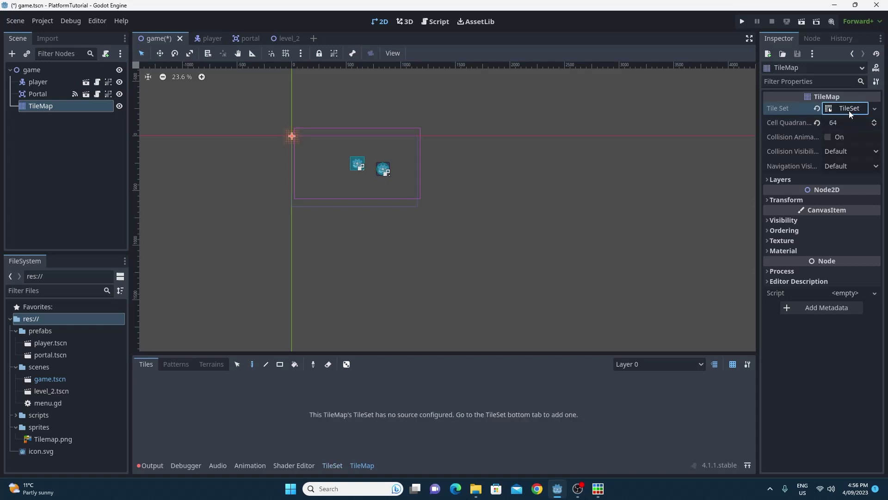
pyautogui.click(851, 109)
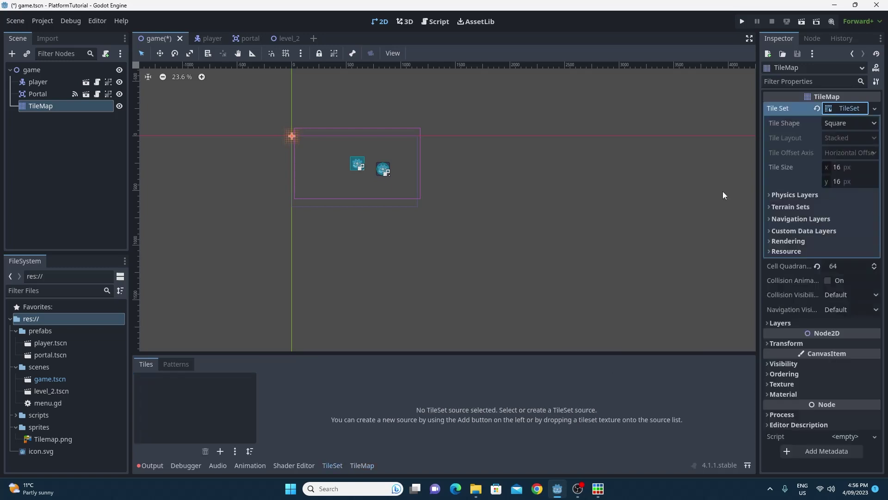
pyautogui.moveTo(357, 353); pyautogui.dragTo(364, 249)
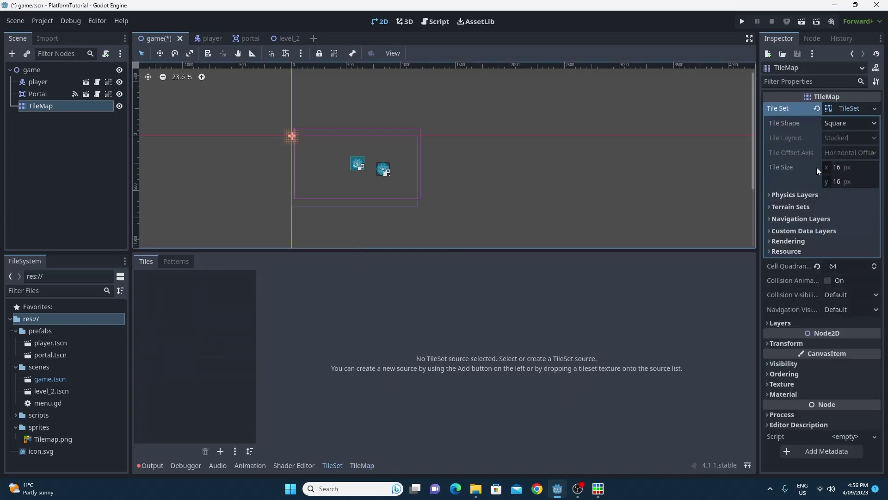
# Set the TileSet tile size to 64×64 px and add one physics layer.
pyautogui.click(839, 168)
pyautogui.write('6')
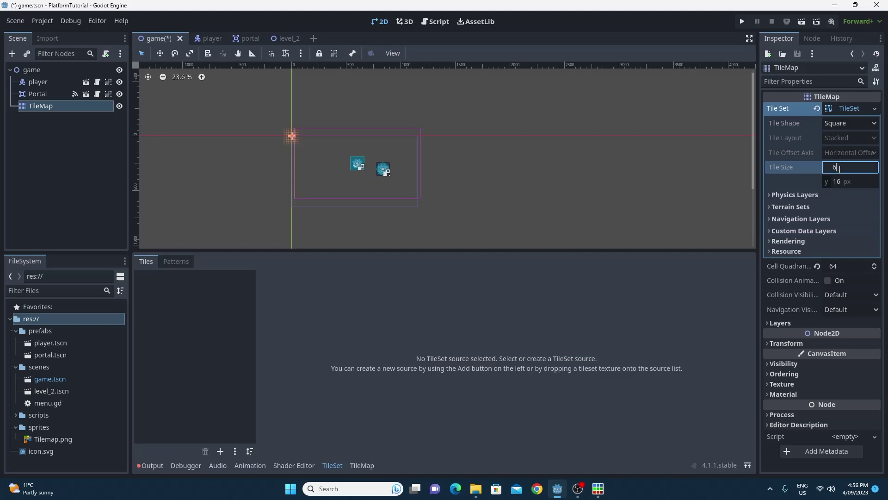
pyautogui.write('4')
pyautogui.click(842, 184)
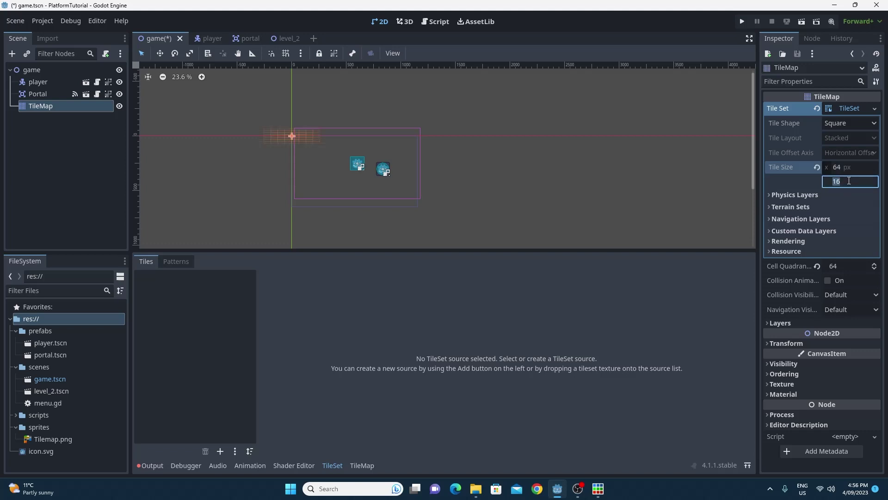
pyautogui.write('64')
pyautogui.press('Return')
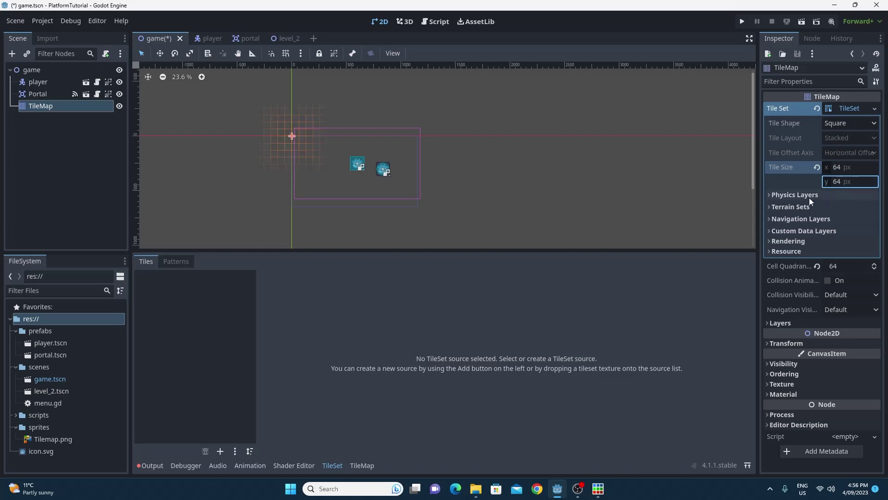
pyautogui.click(788, 195)
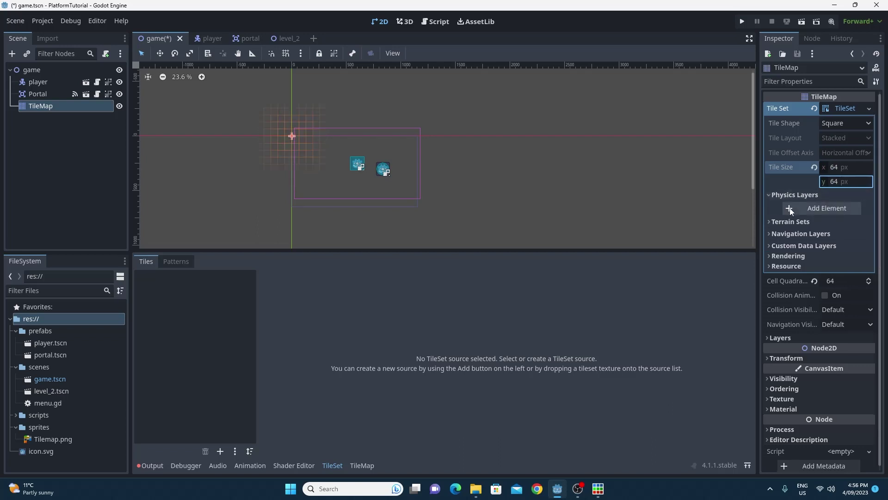
pyautogui.click(790, 208)
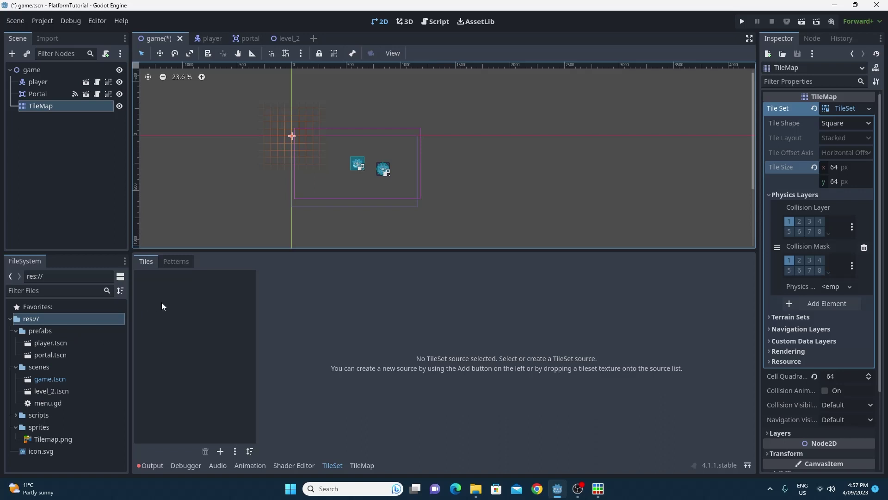
# Drag Tilemap.png into the TileSet as an atlas source and accept auto-creating its tiles.
pyautogui.click(45, 441)
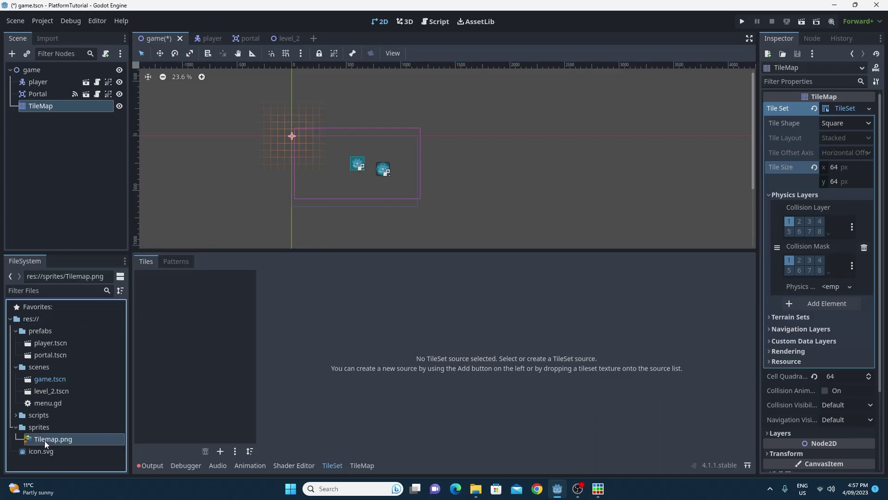
pyautogui.moveTo(44, 441); pyautogui.dragTo(180, 303)
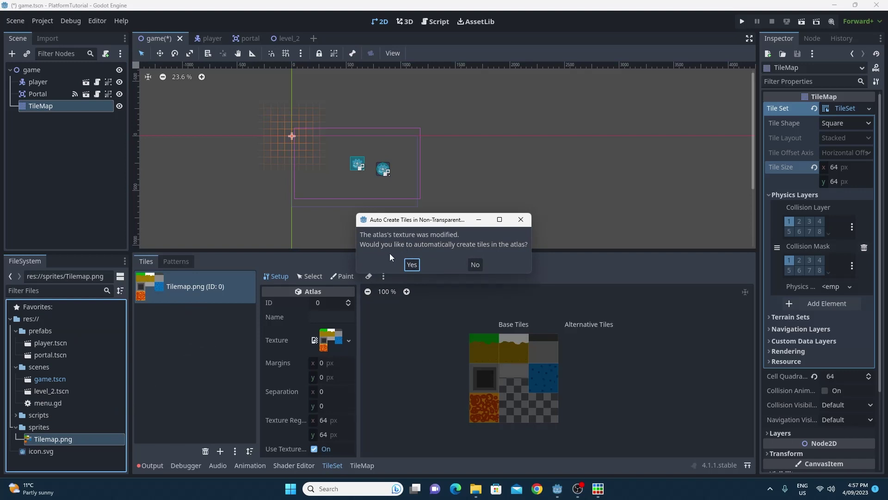
pyautogui.click(412, 265)
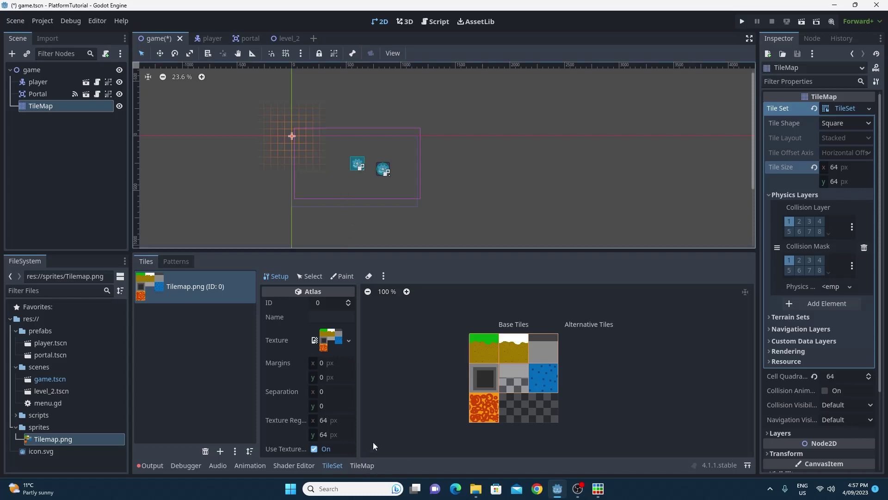
# Paint a stepped strip of grass tiles in the level, then test-run the game and close it.
pyautogui.click(362, 465)
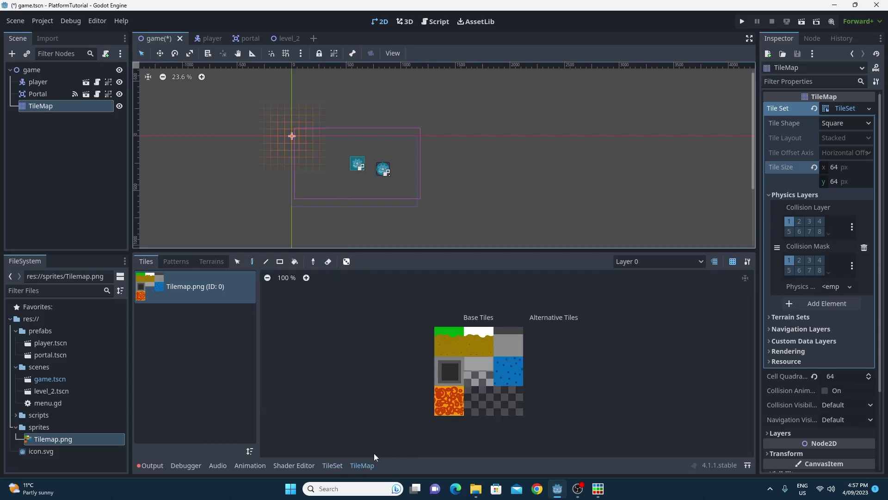
pyautogui.click(448, 341)
pyautogui.moveTo(330, 175)
pyautogui.mouseDown()
pyautogui.moveTo(360, 193)
pyautogui.moveTo(407, 203)
pyautogui.mouseUp()
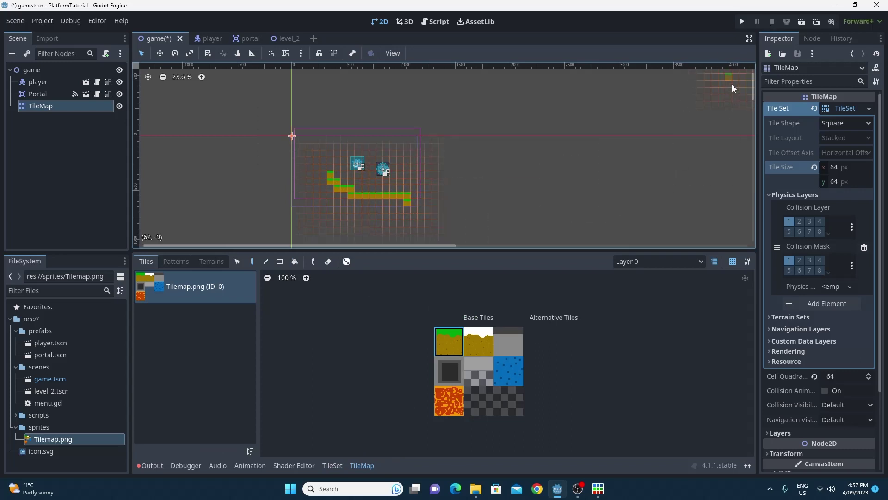
pyautogui.click(742, 22)
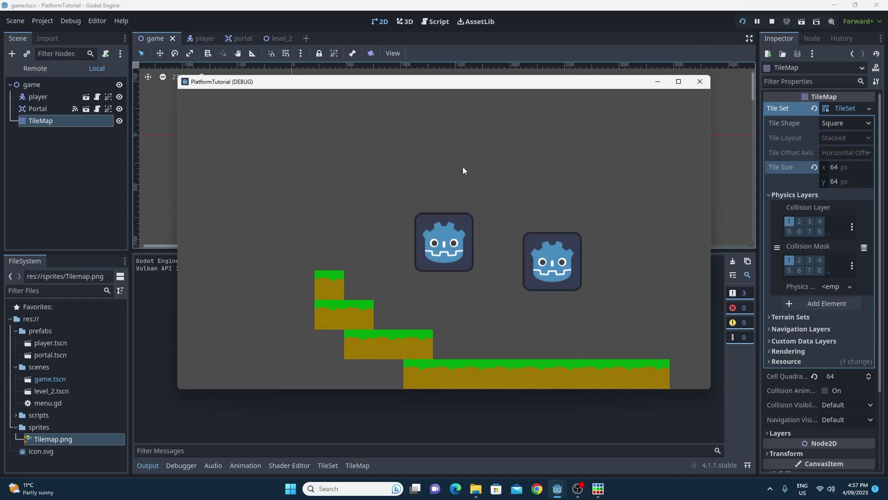
pyautogui.click(700, 83)
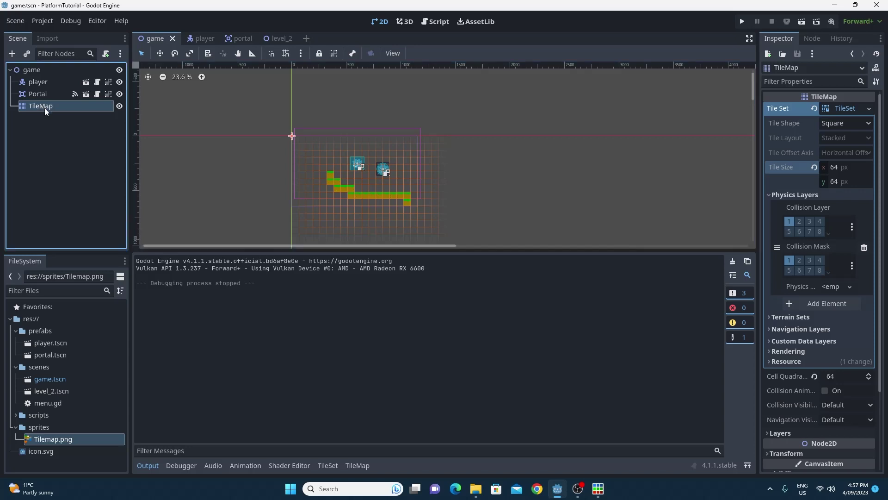
# In the TileSet's Physics Layer 0, give the grass tile a full collision shape.
pyautogui.click(329, 465)
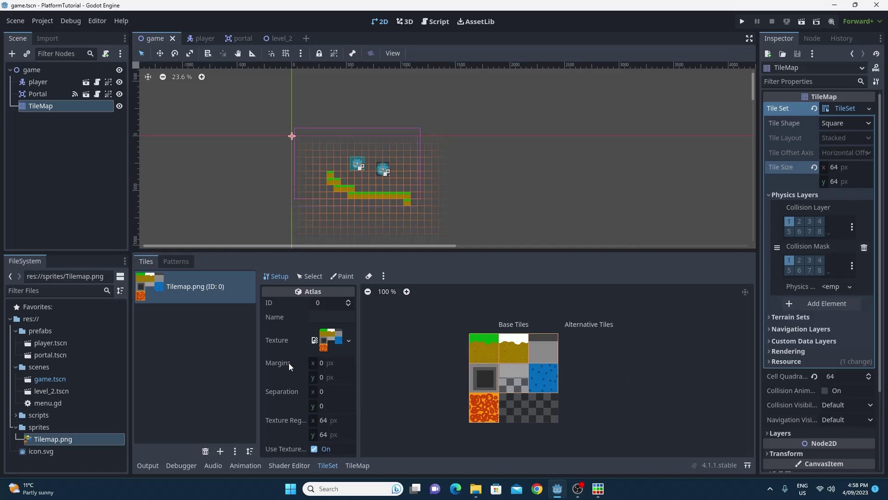
pyautogui.click(313, 275)
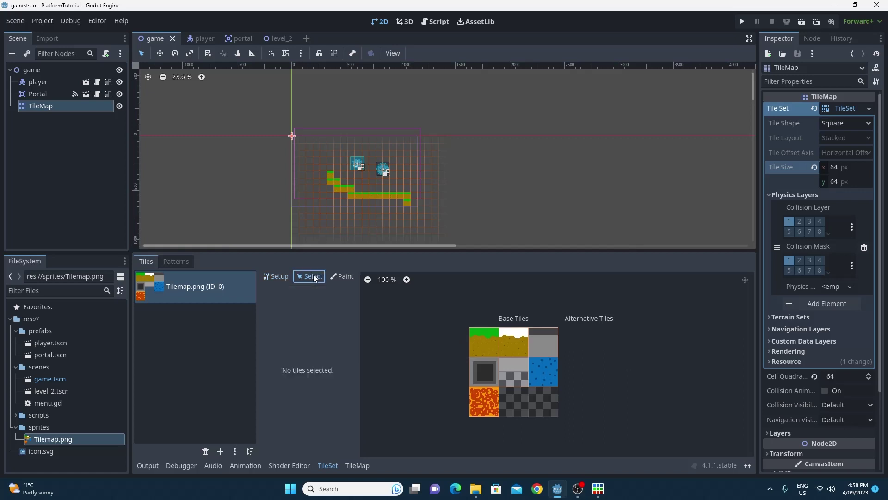
pyautogui.click(482, 337)
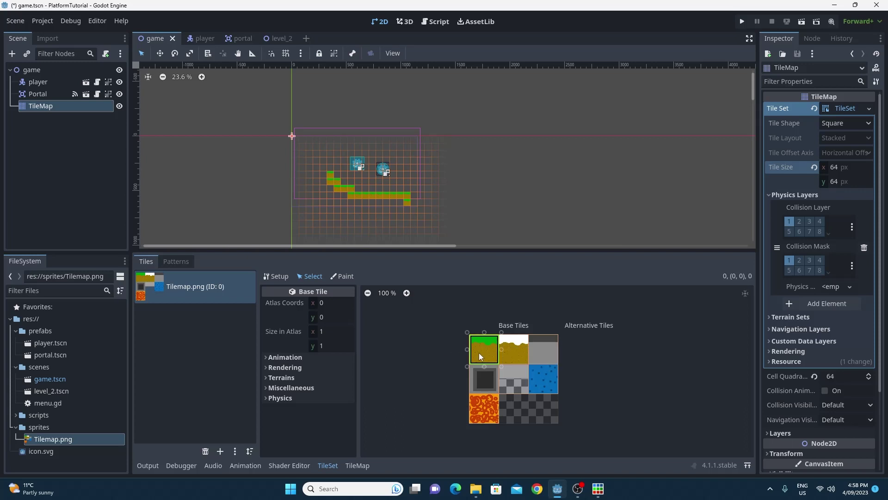
pyautogui.click(300, 398)
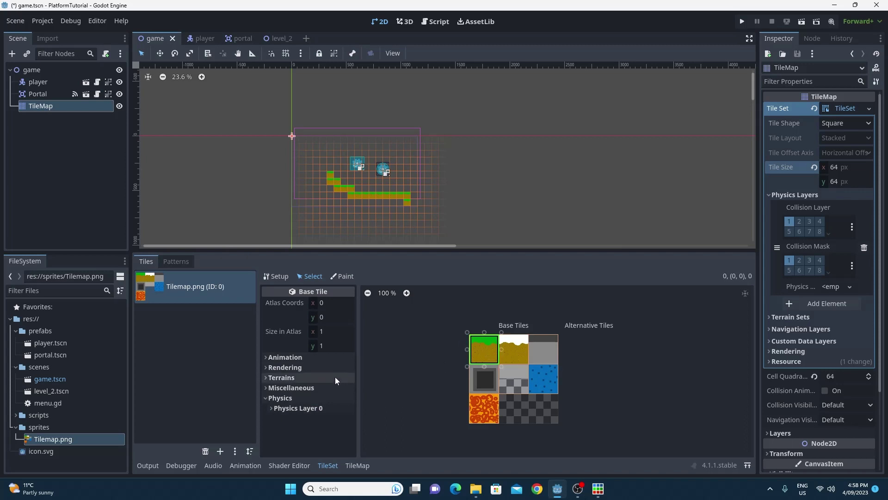
pyautogui.click(273, 408)
pyautogui.scroll(-3, 304, 407)
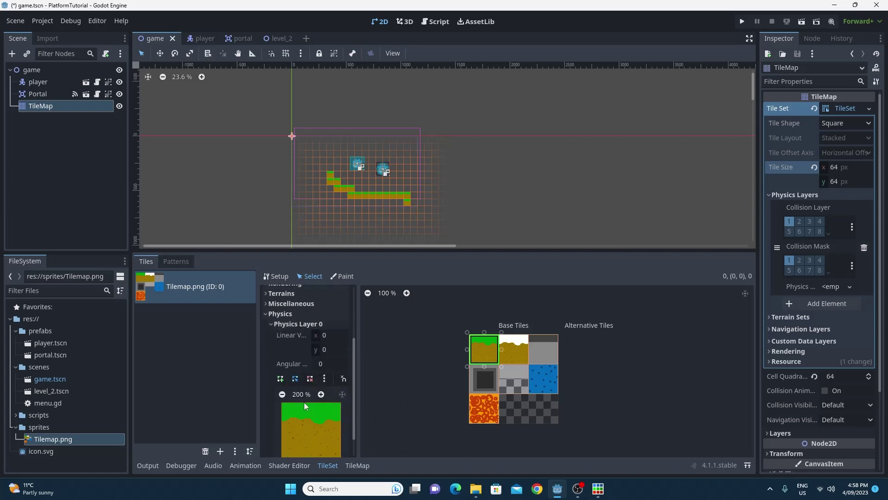
pyautogui.scroll(-1, 304, 401)
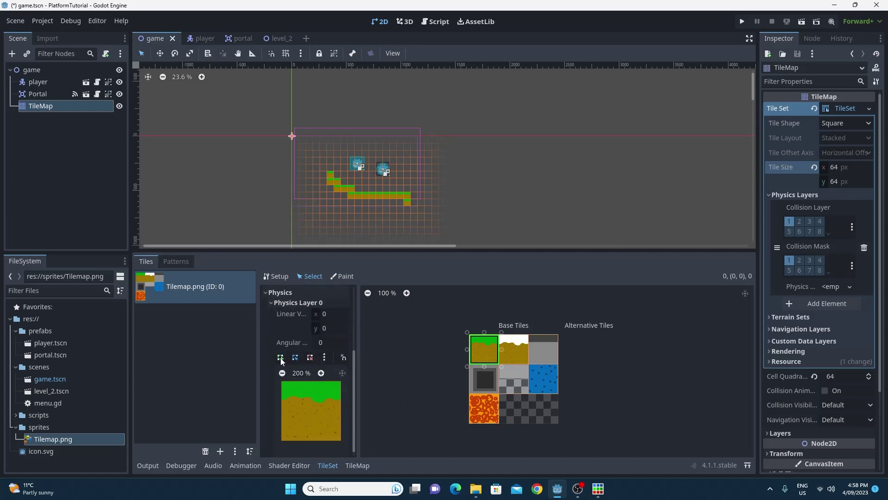
pyautogui.press('f')
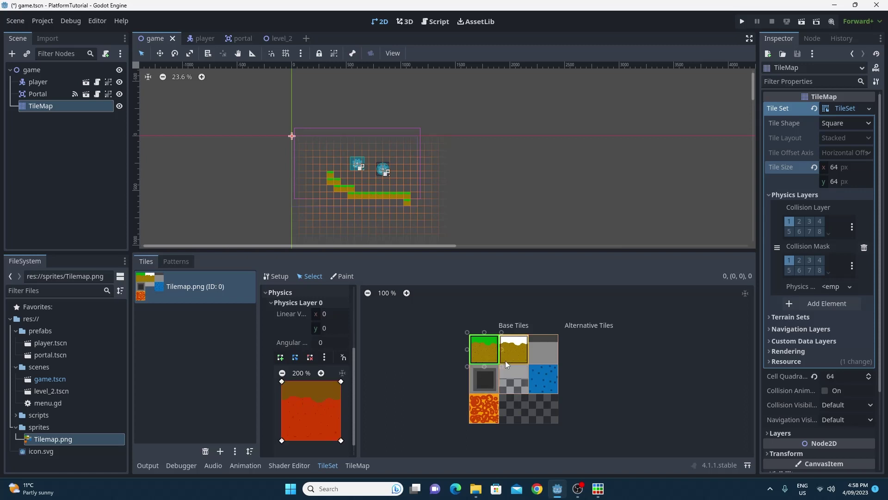
# Add full collision to the white-topped, grey, dark, blue water, lava and two-tone tiles.
pyautogui.click(515, 351)
pyautogui.press('f')
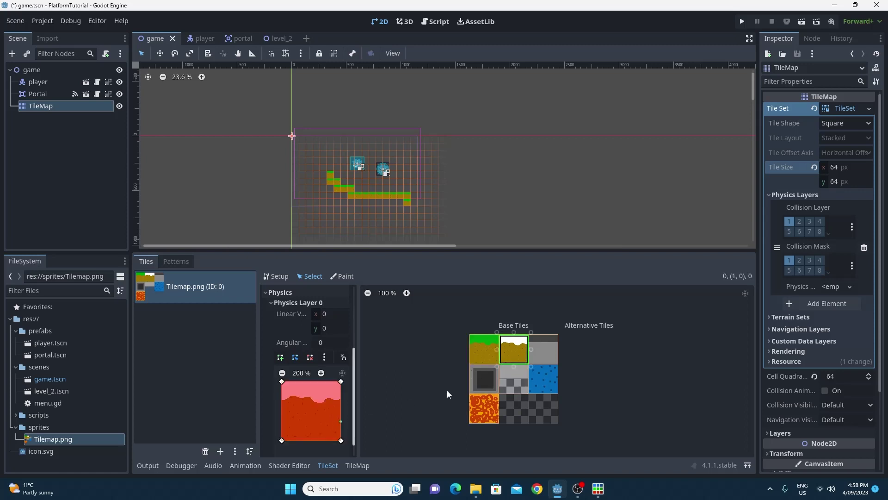
pyautogui.click(544, 354)
pyautogui.press('f')
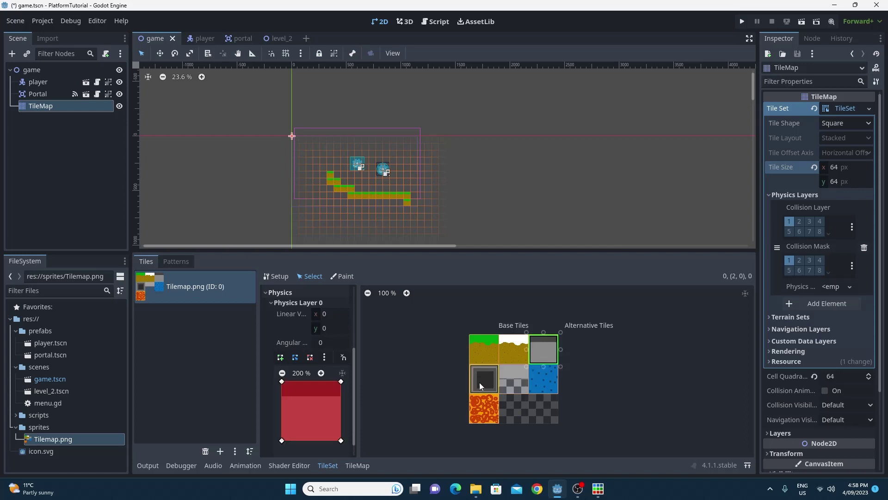
pyautogui.click(481, 381)
pyautogui.press('f')
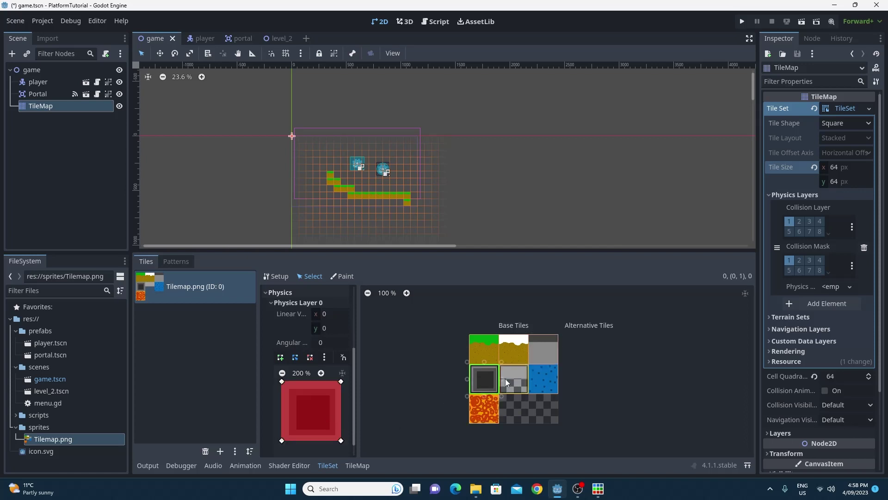
pyautogui.click(542, 379)
pyautogui.press('f')
pyautogui.click(482, 414)
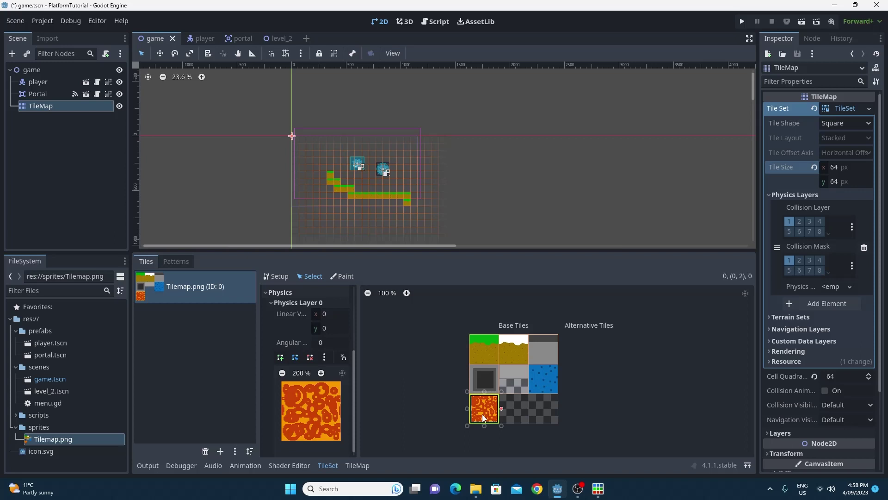
pyautogui.press('f')
pyautogui.click(514, 382)
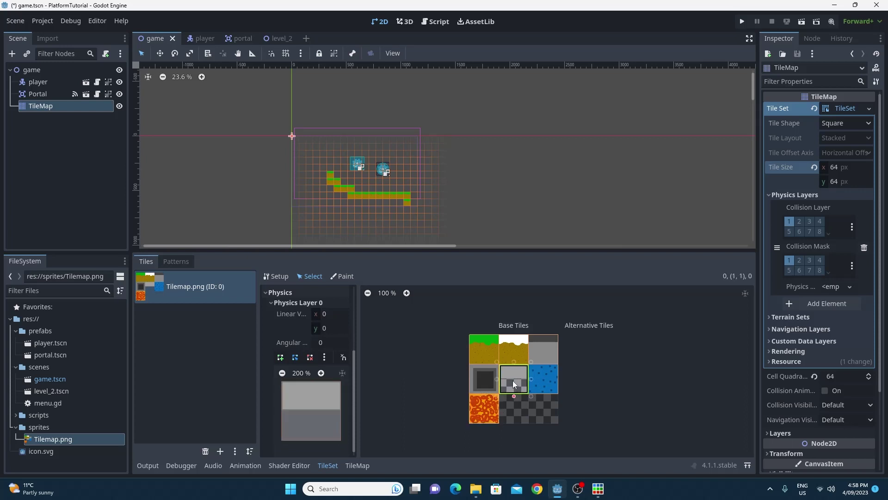
pyautogui.press('f')
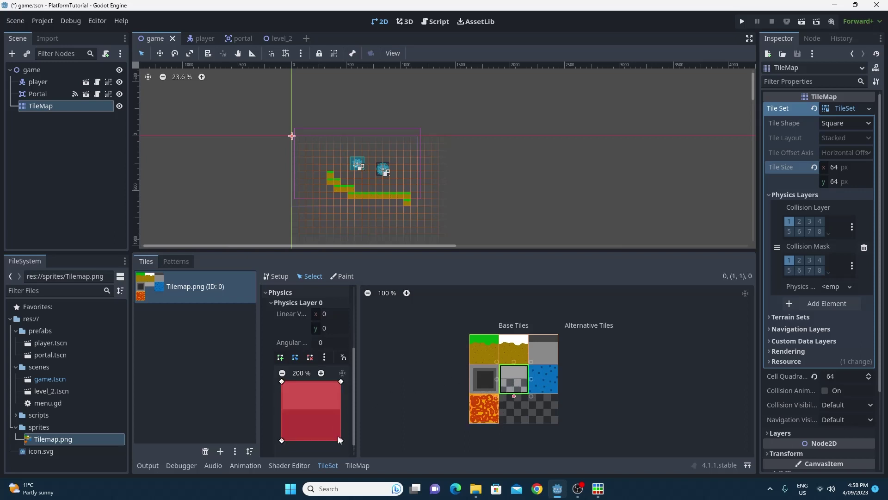
# Raise the slab tile's bottom collision corners to its top half, then save and run with F5.
pyautogui.moveTo(341, 440); pyautogui.dragTo(340, 410)
pyautogui.moveTo(282, 440); pyautogui.dragTo(282, 410)
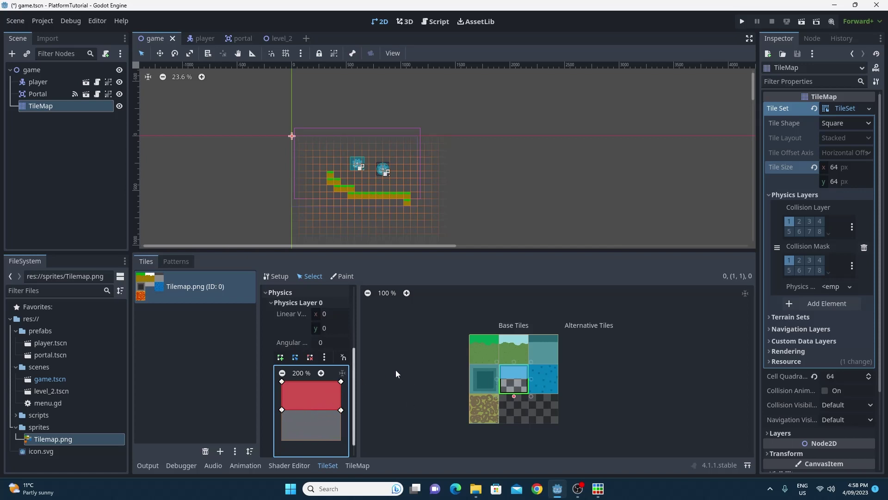
pyautogui.press('F5')
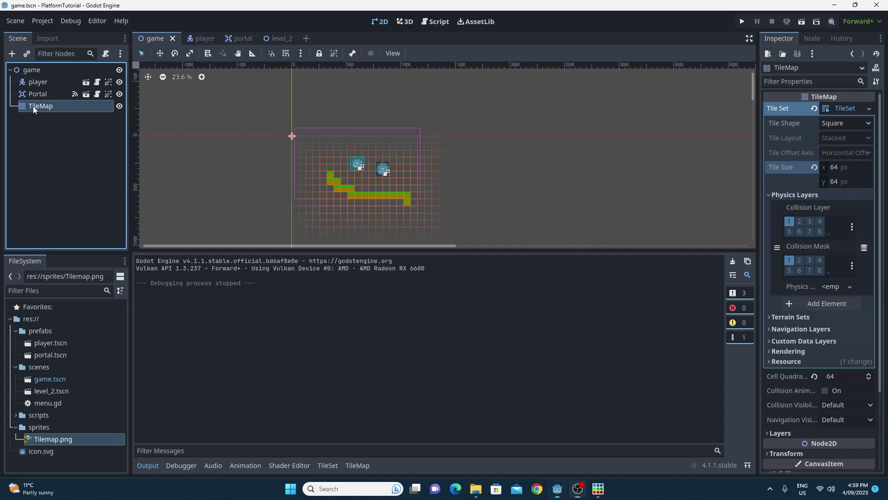
pyautogui.click(743, 21)
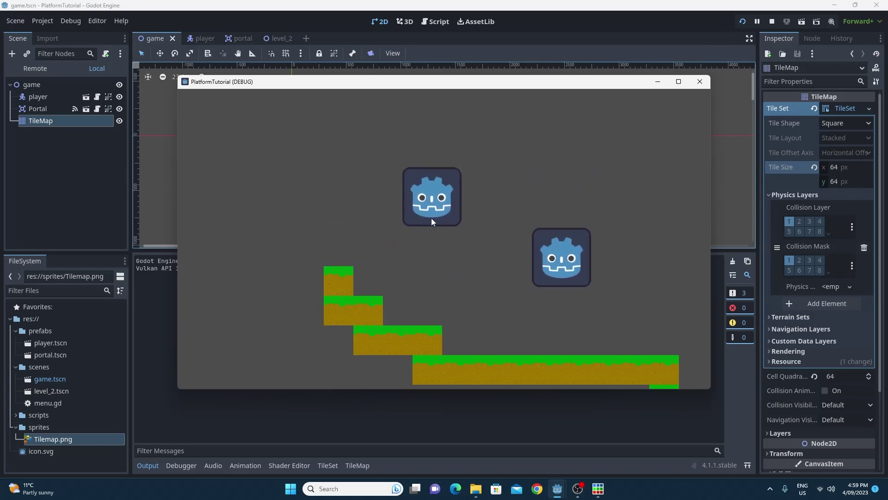
pyautogui.press('Right')
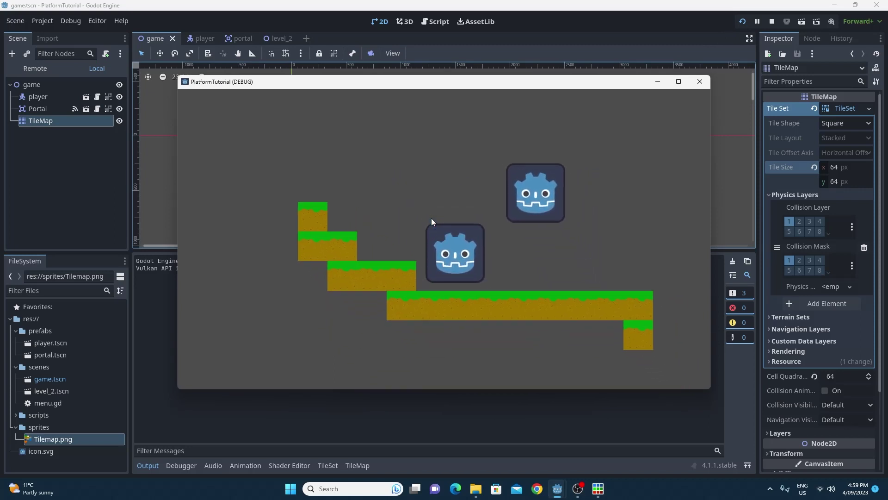
pyautogui.press('Left')
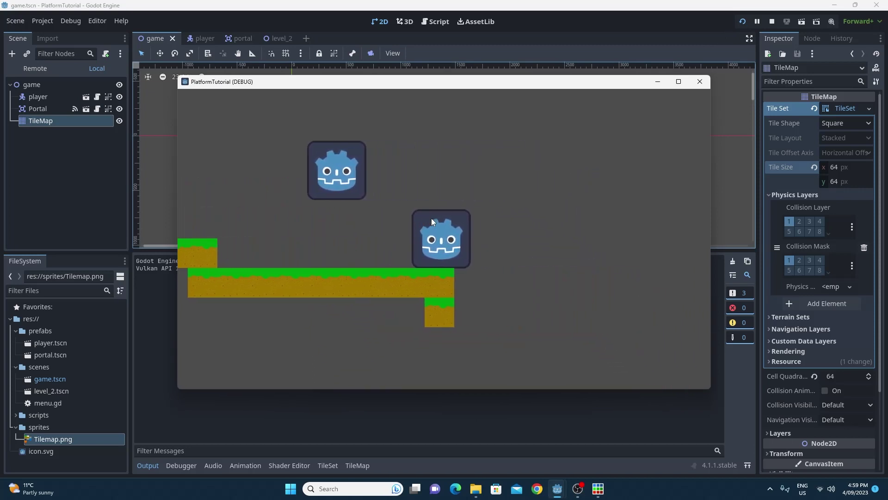
pyautogui.press('space')
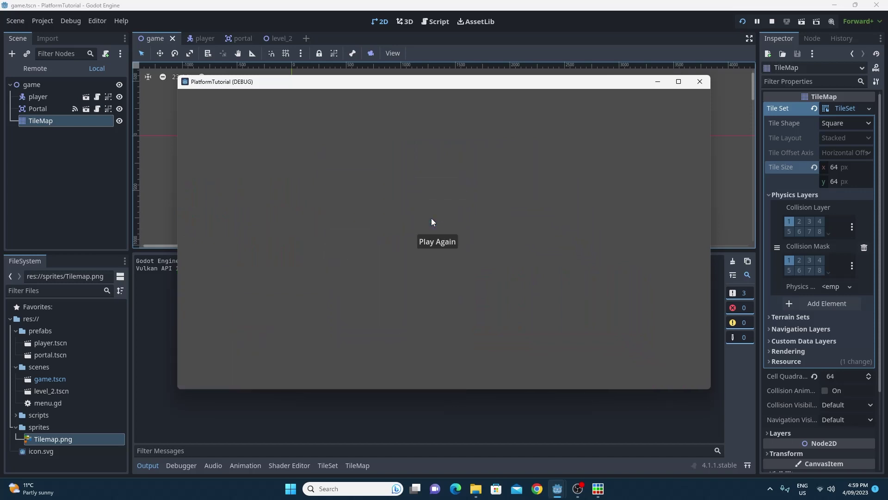
pyautogui.click(443, 242)
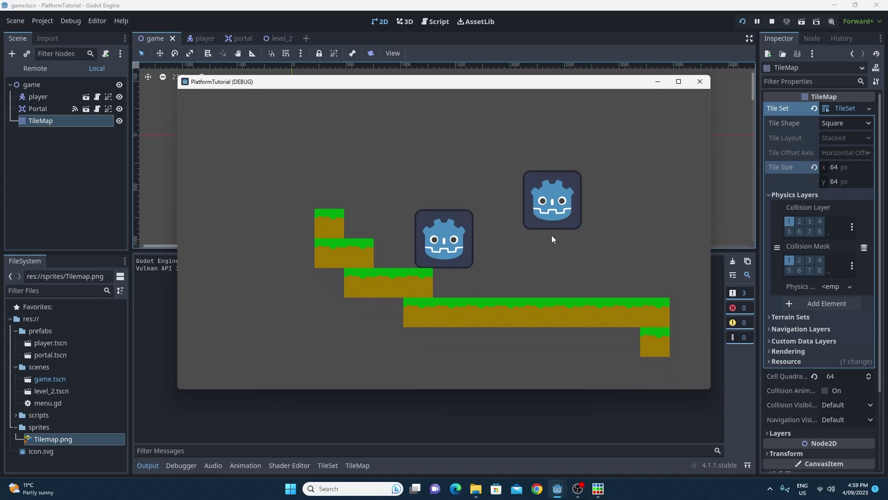
pyautogui.click(699, 82)
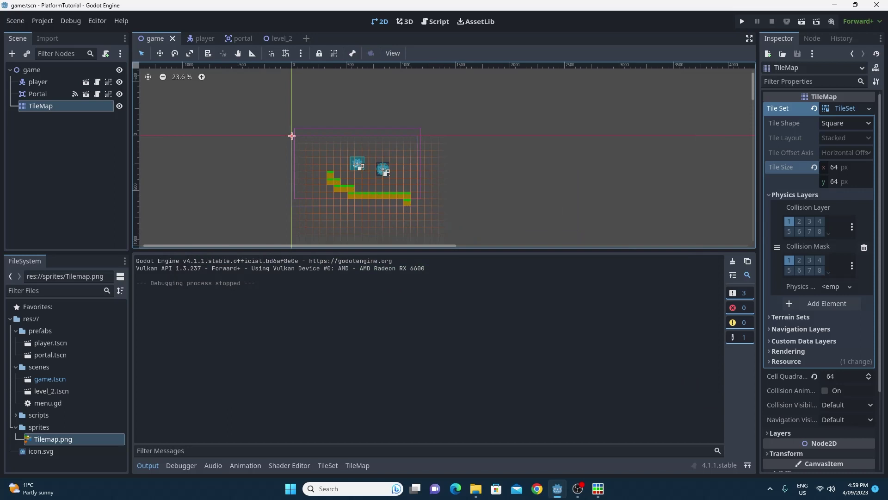
# Paint white-topped ground further right and put a blue water tile in the gap.
pyautogui.click(409, 221)
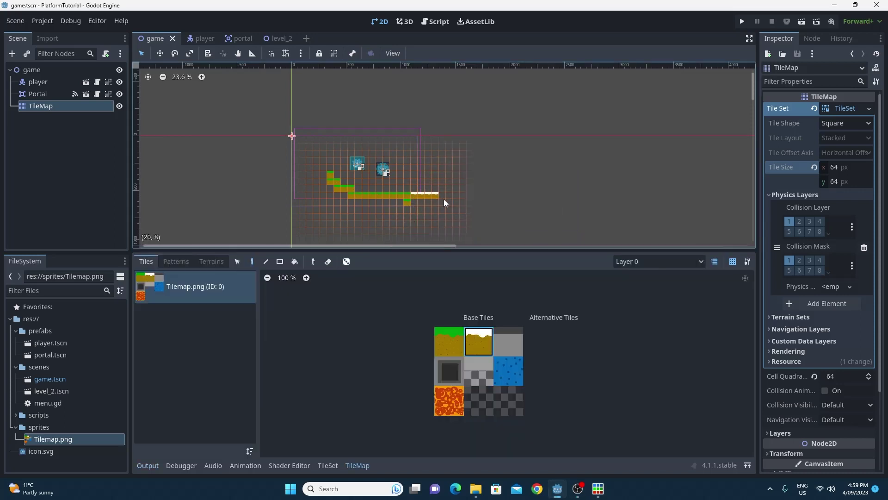
pyautogui.moveTo(443, 199); pyautogui.dragTo(508, 188)
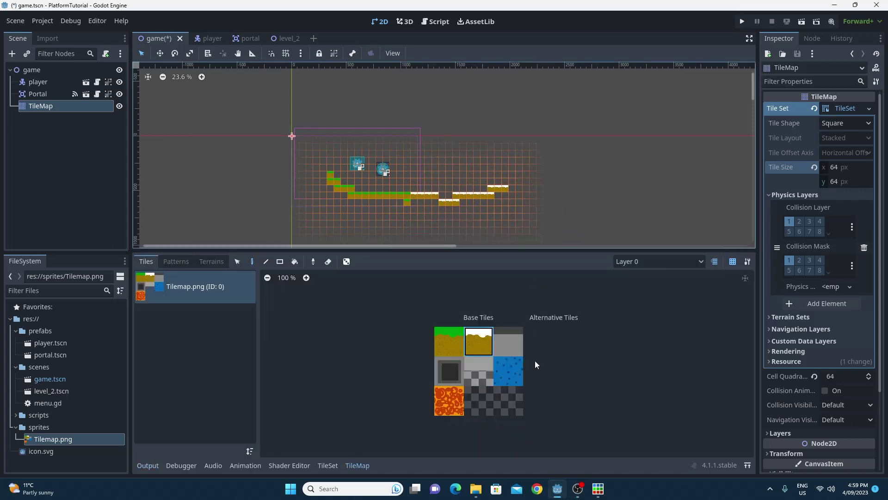
pyautogui.click(515, 369)
pyautogui.click(449, 195)
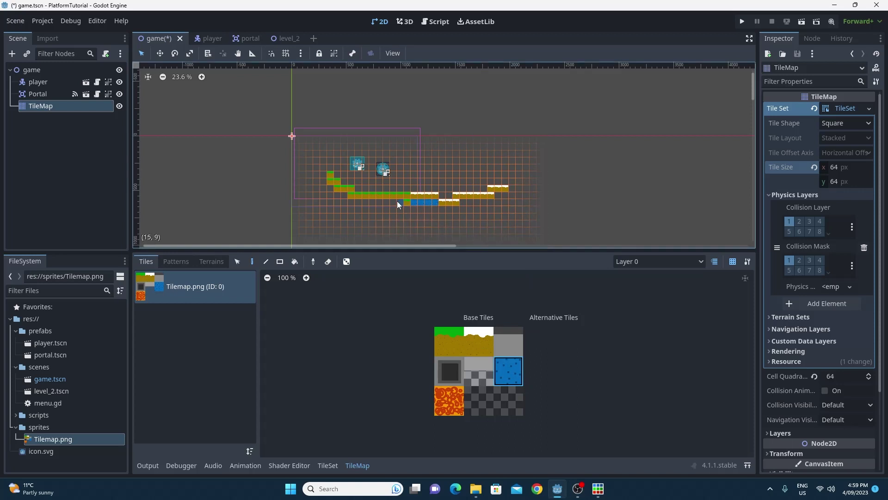
# Paint a long run of grey stone platforms stepping up to the right.
pyautogui.click(478, 337)
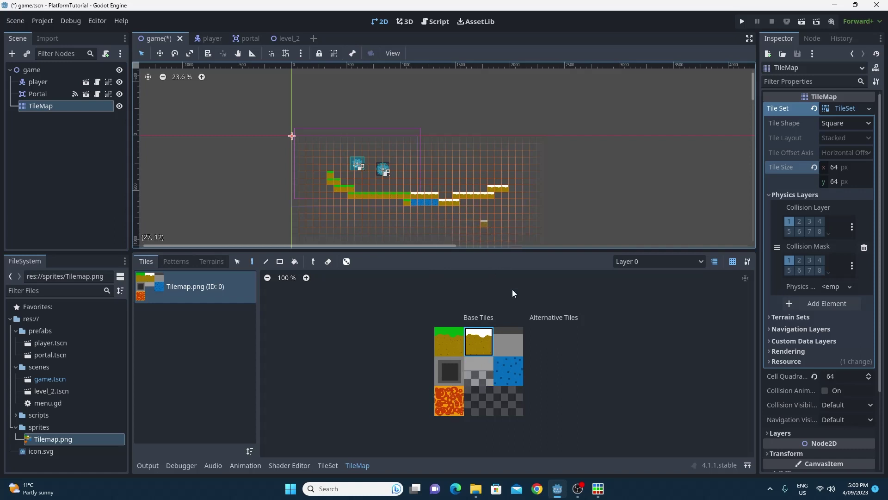
pyautogui.click(507, 340)
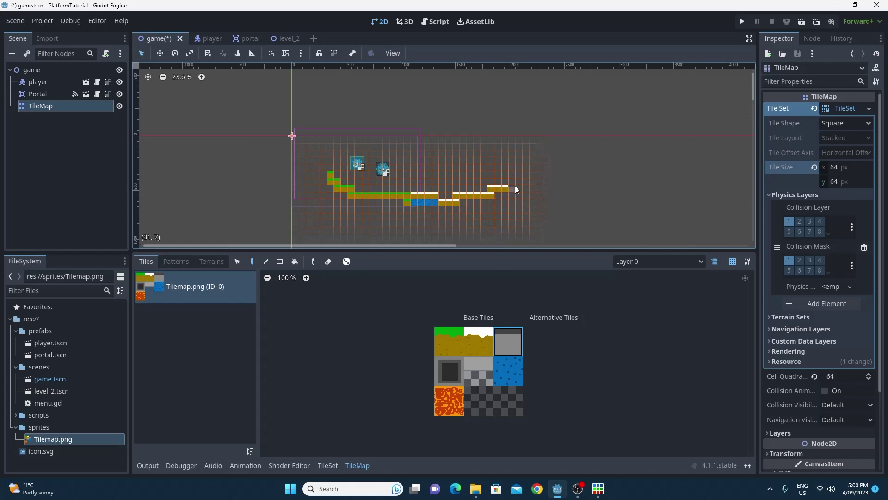
pyautogui.moveTo(515, 185); pyautogui.dragTo(672, 173)
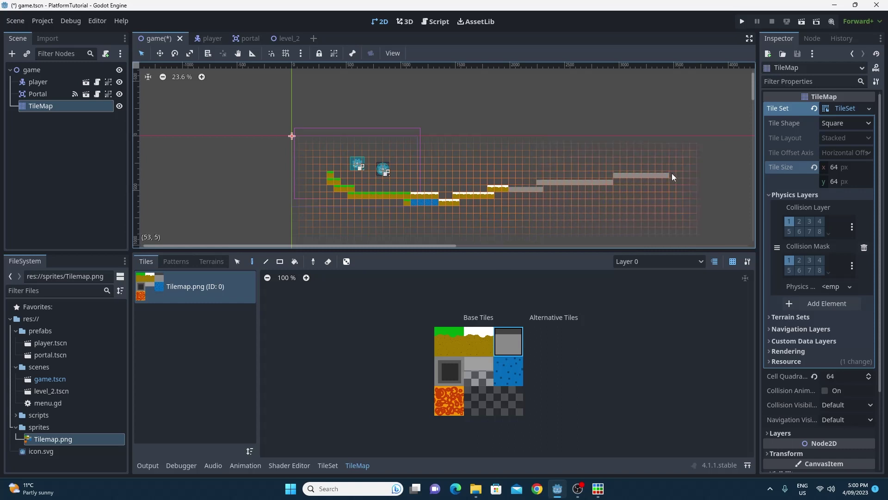
pyautogui.moveTo(689, 207); pyautogui.dragTo(433, 207, button='middle')
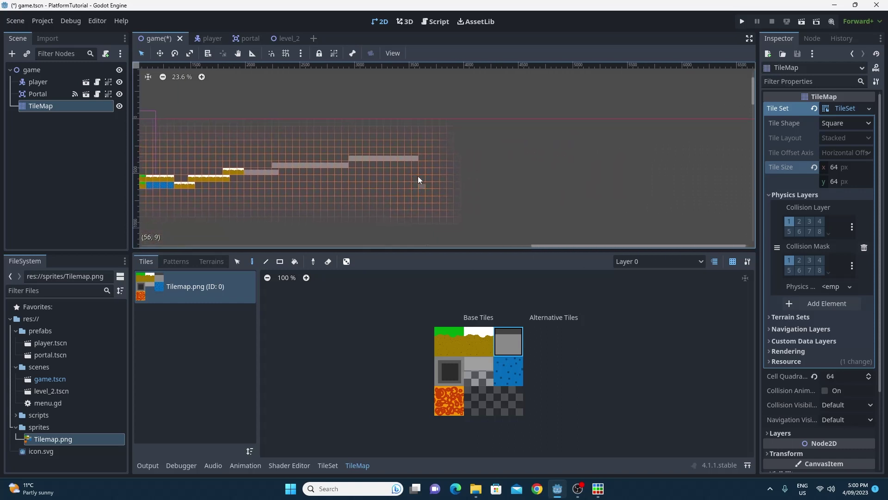
pyautogui.moveTo(421, 164); pyautogui.dragTo(511, 165)
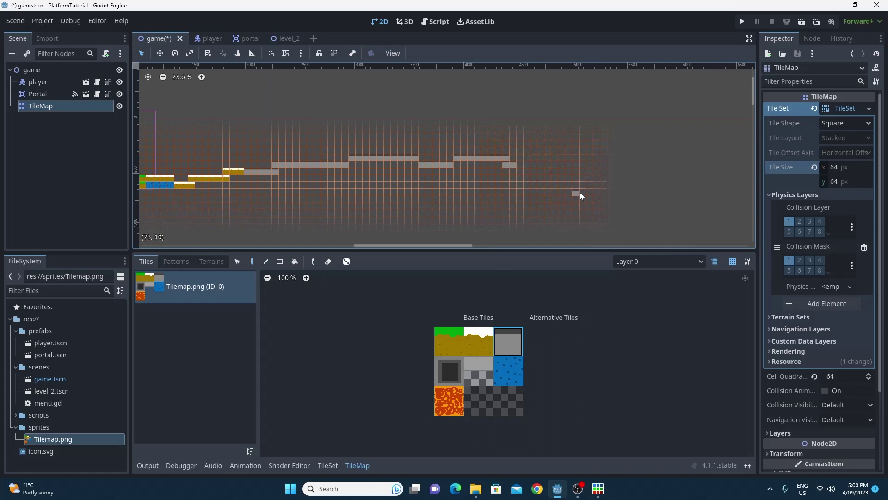
# Return to the player's start area and paint a grey tile just below the player.
pyautogui.scroll(-4, 589, 213)
pyautogui.moveTo(428, 198); pyautogui.dragTo(618, 197, button='middle')
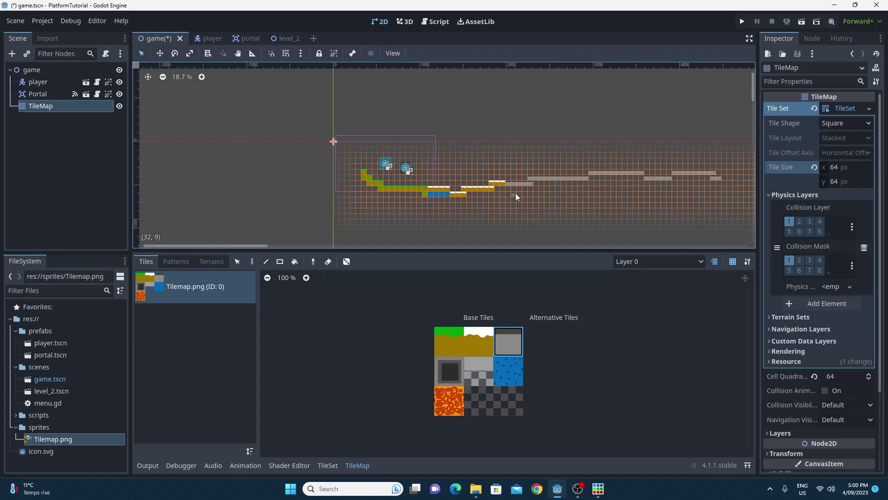
pyautogui.scroll(2, 473, 199)
pyautogui.moveTo(452, 175); pyautogui.dragTo(576, 153, button='middle')
pyautogui.scroll(1, 619, 212)
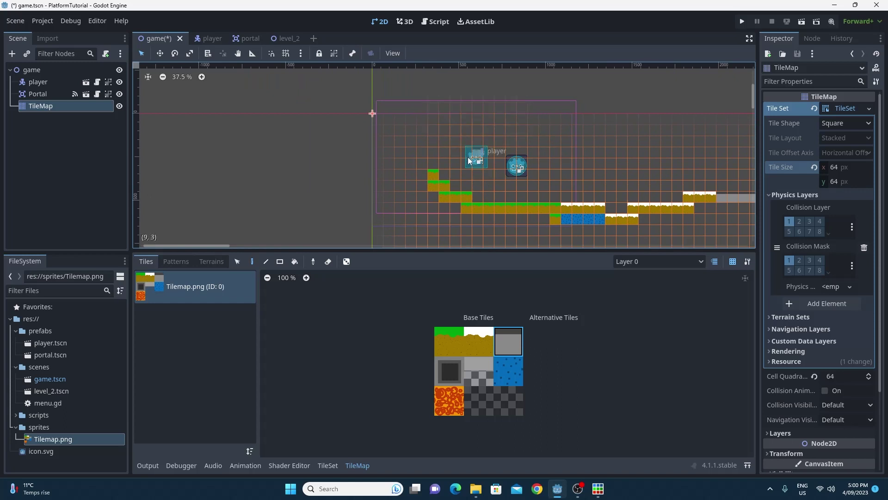
pyautogui.click(478, 187)
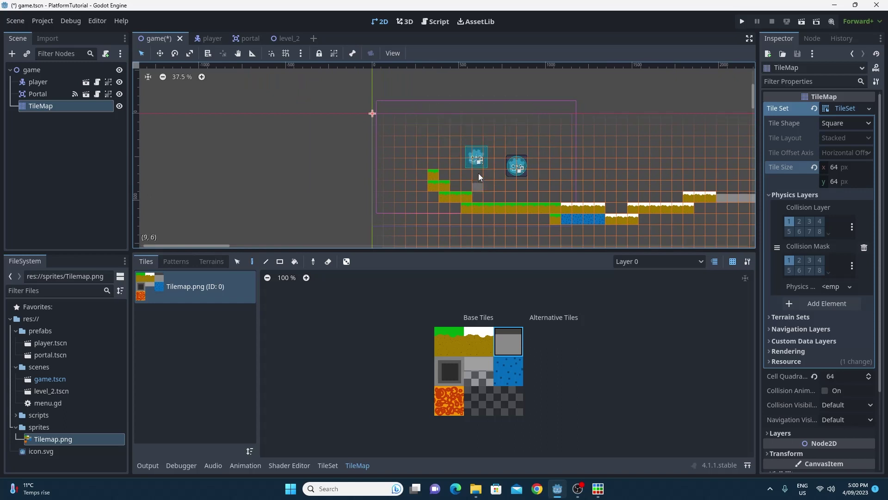